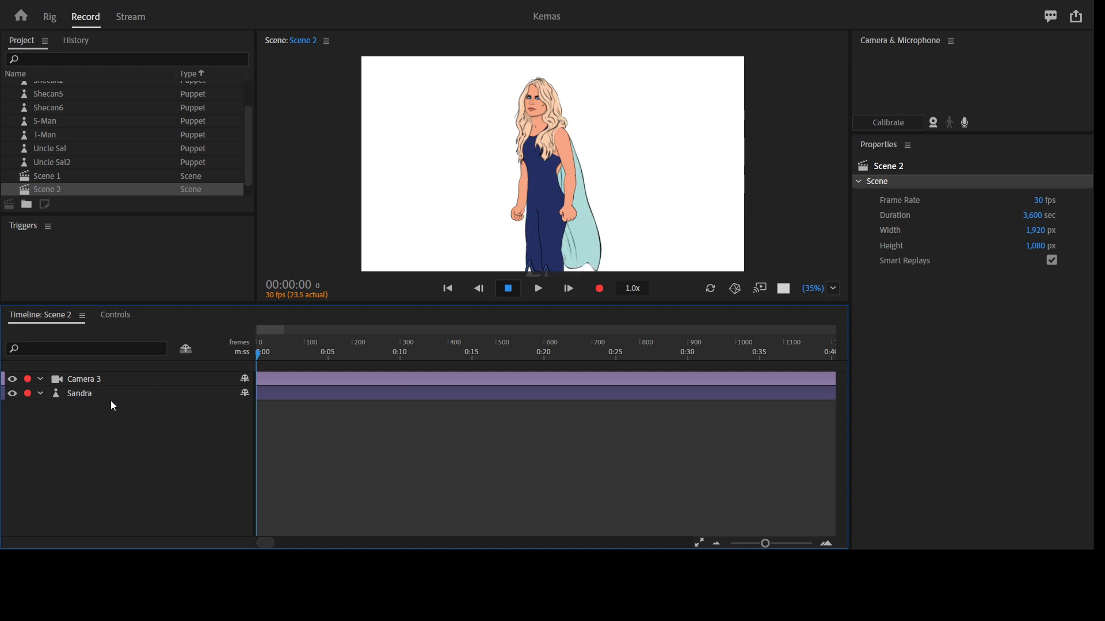
click(106, 398)
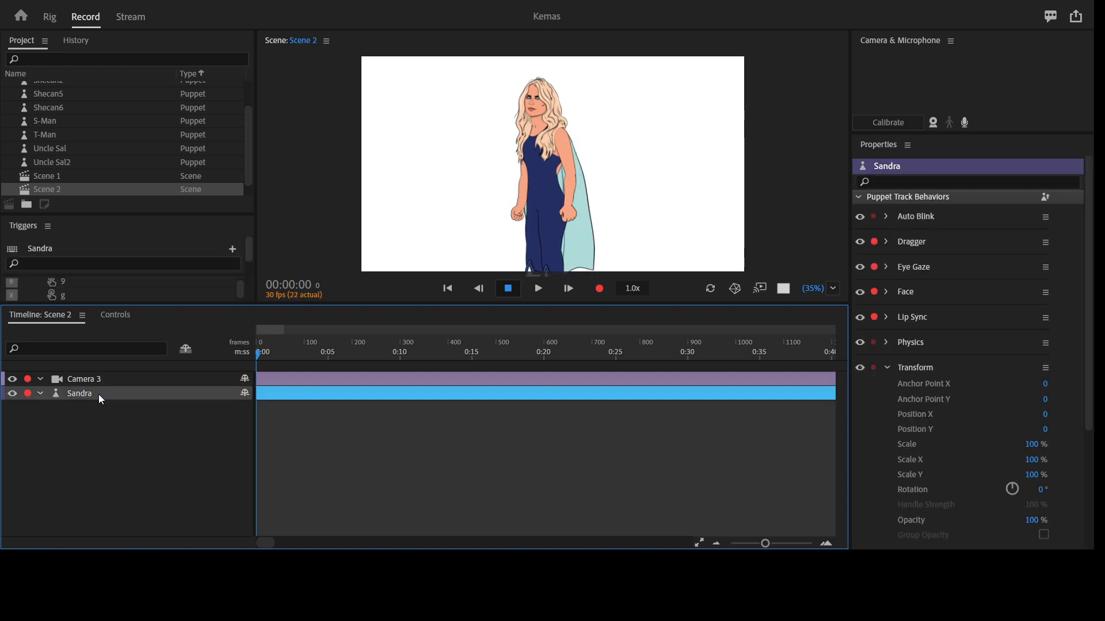
key(grave)
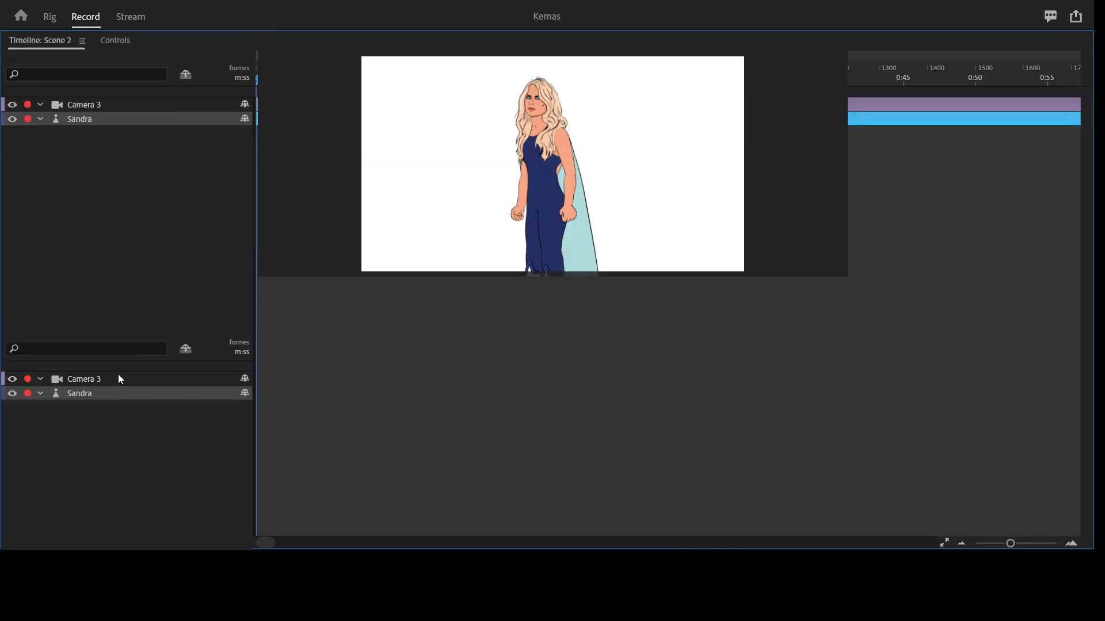
key(grave)
key(grave)
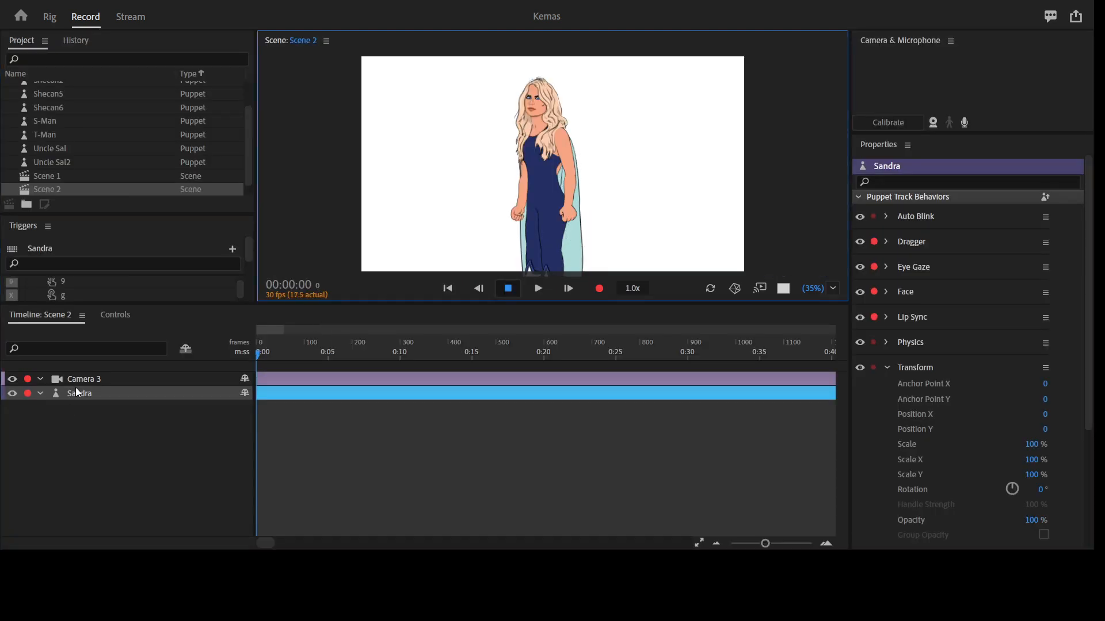
- Reset Camera 3's Zoom to 100% and its Position Y to 0
click(84, 377)
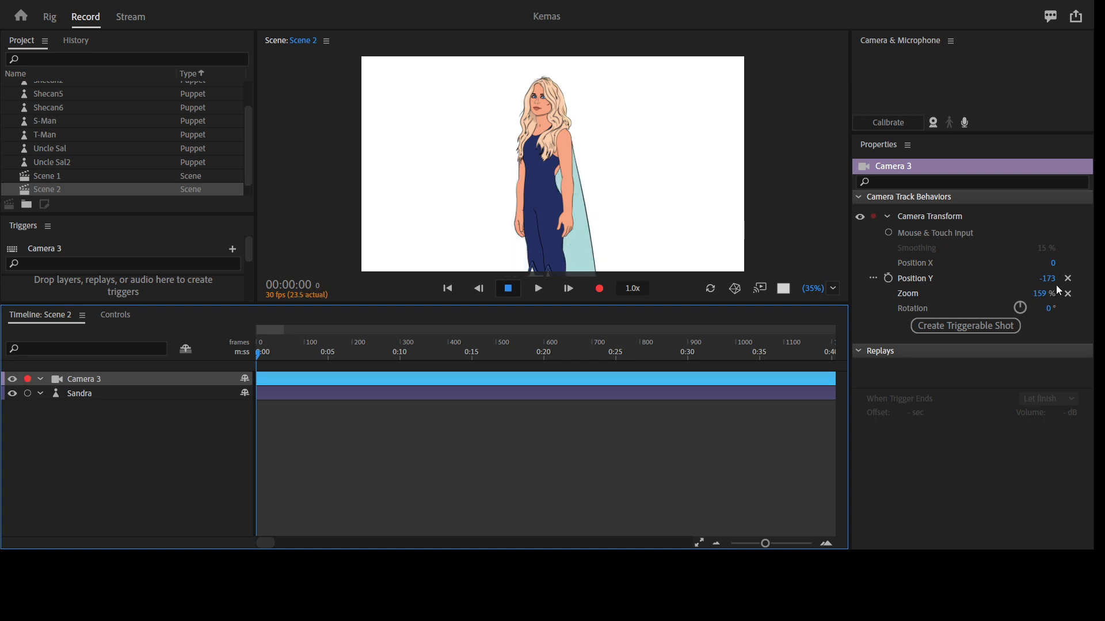
click(1071, 291)
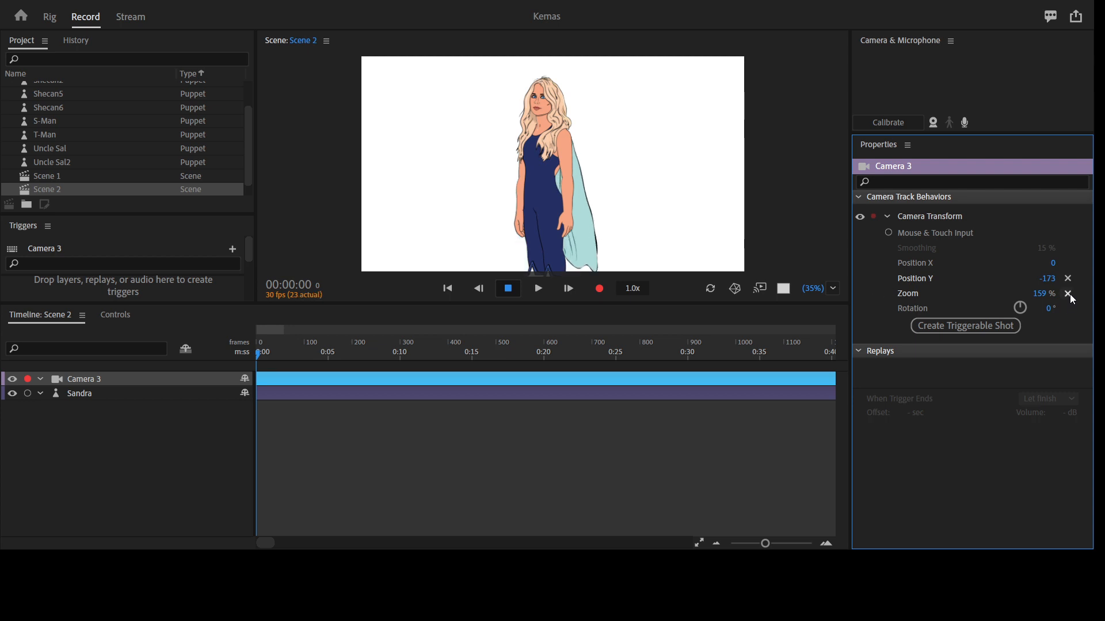
click(1068, 294)
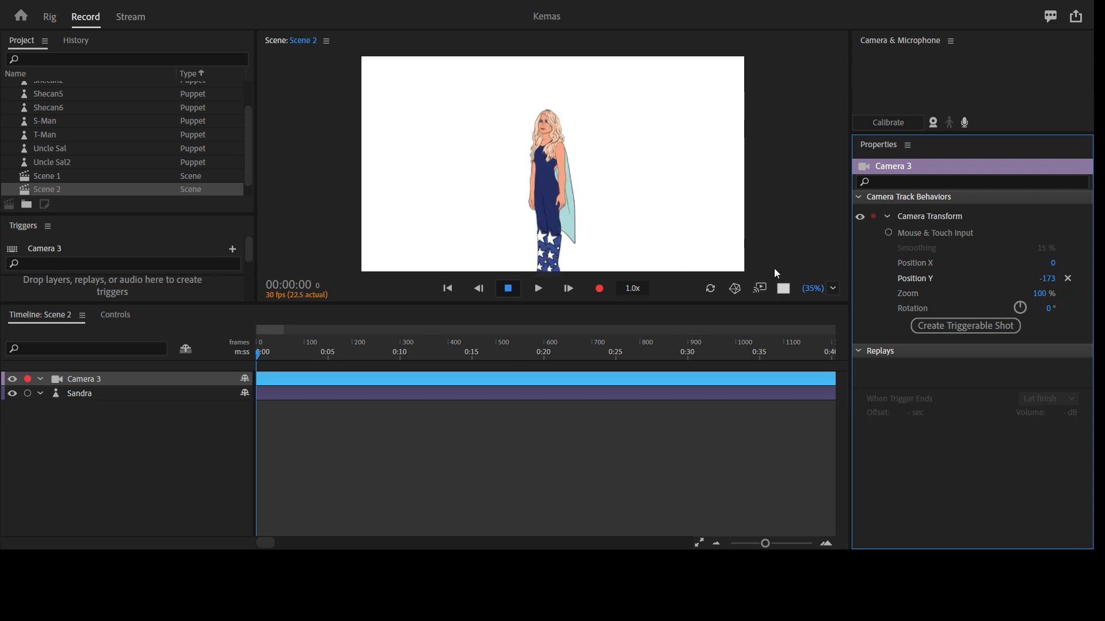
click(1068, 278)
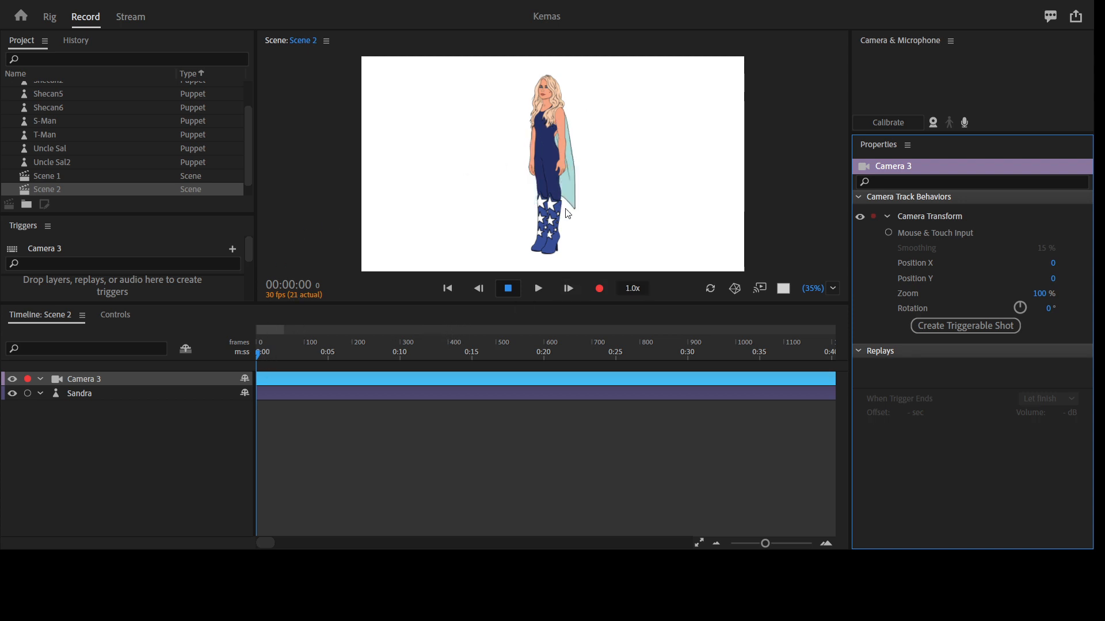
- In the Sandra puppet's rig, move the Character layer's origin handle down to the middle of the hips
click(91, 392)
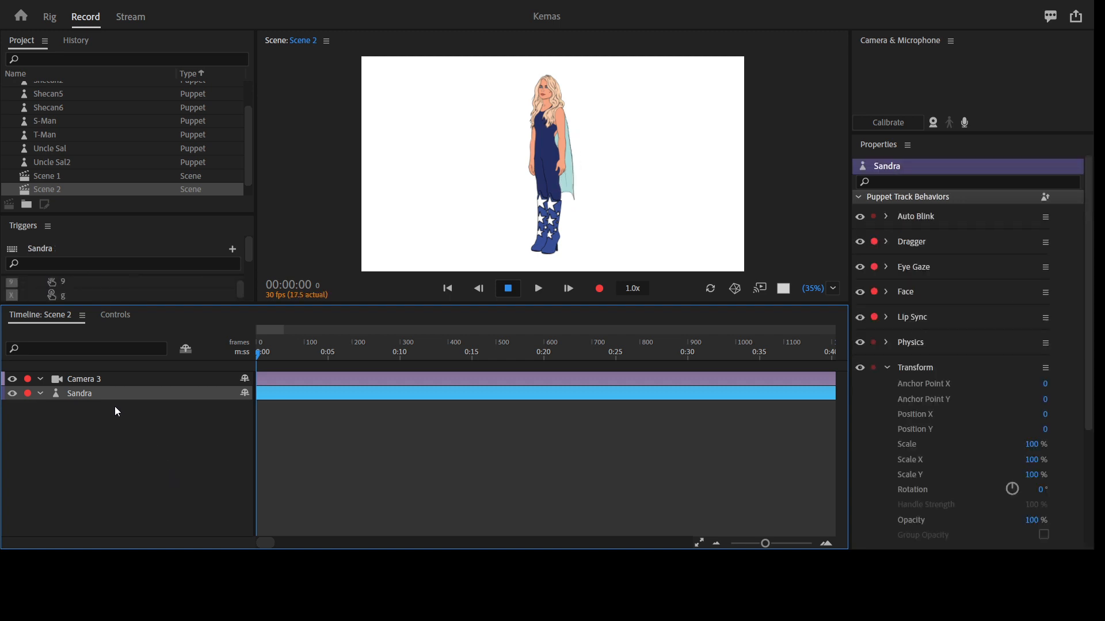
double_click(94, 393)
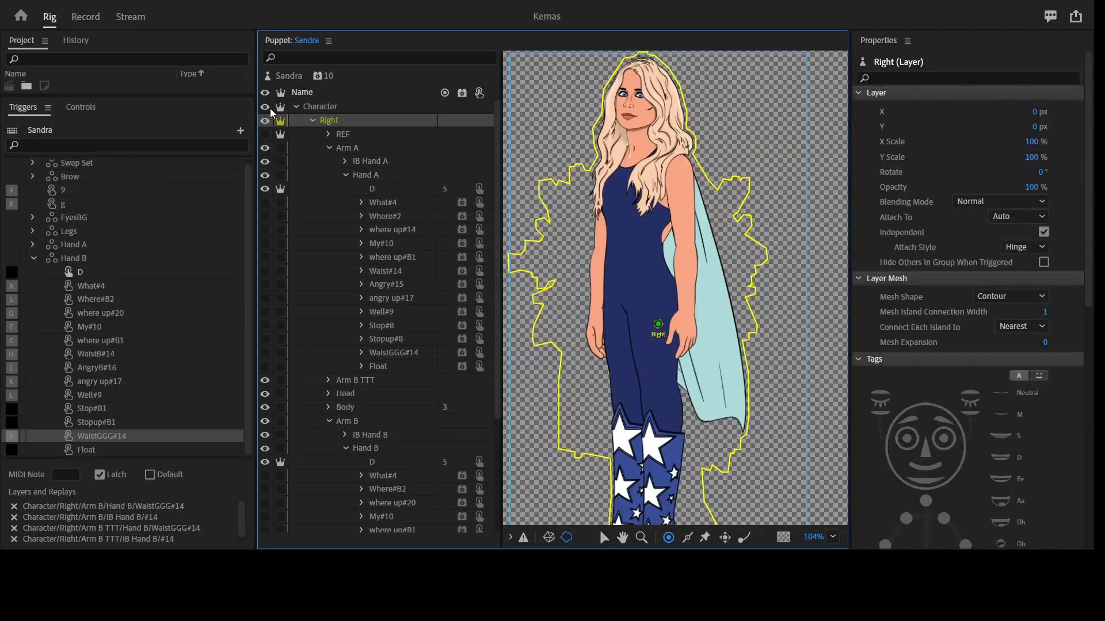
click(326, 107)
click(314, 120)
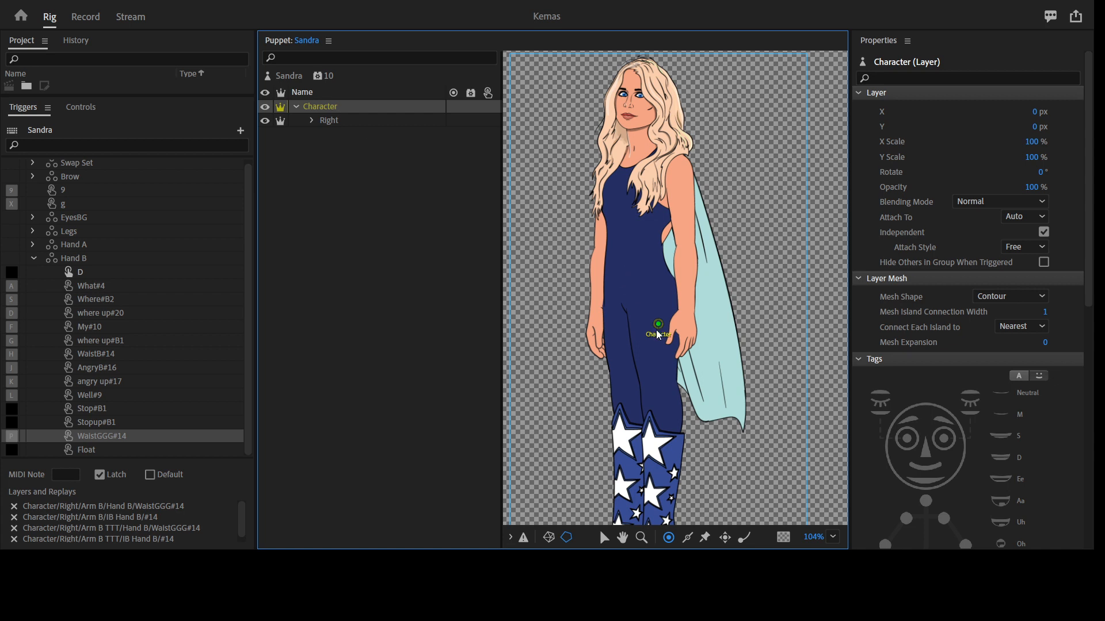
drag(658, 335, 639, 348)
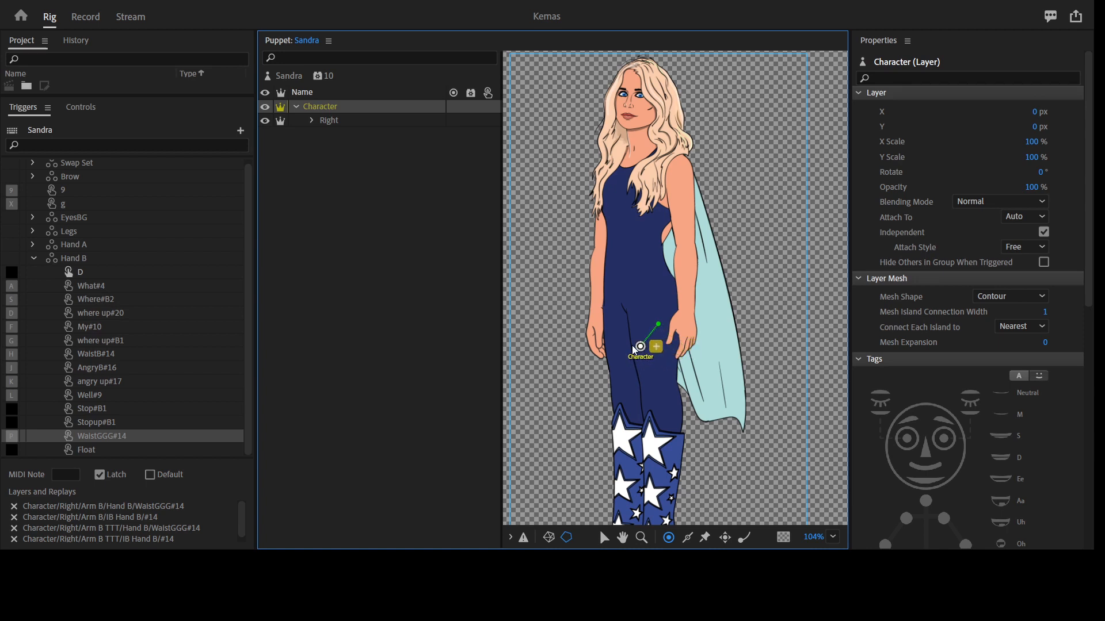
- Tag the Character layer's origin handle as Draggable
scroll(1031, 361, down, 5)
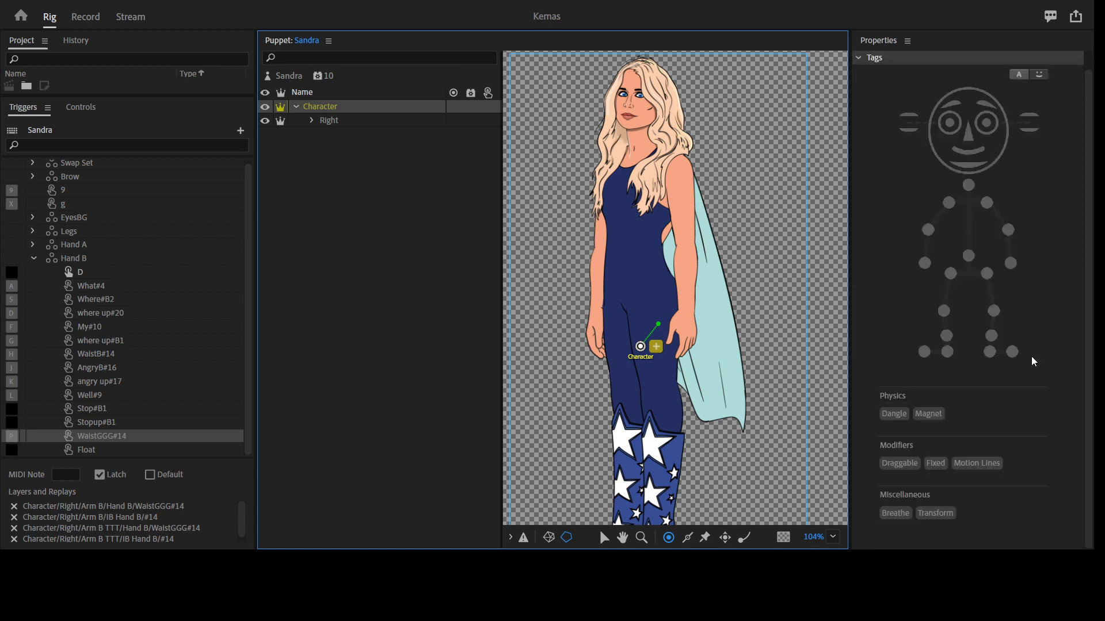
click(910, 466)
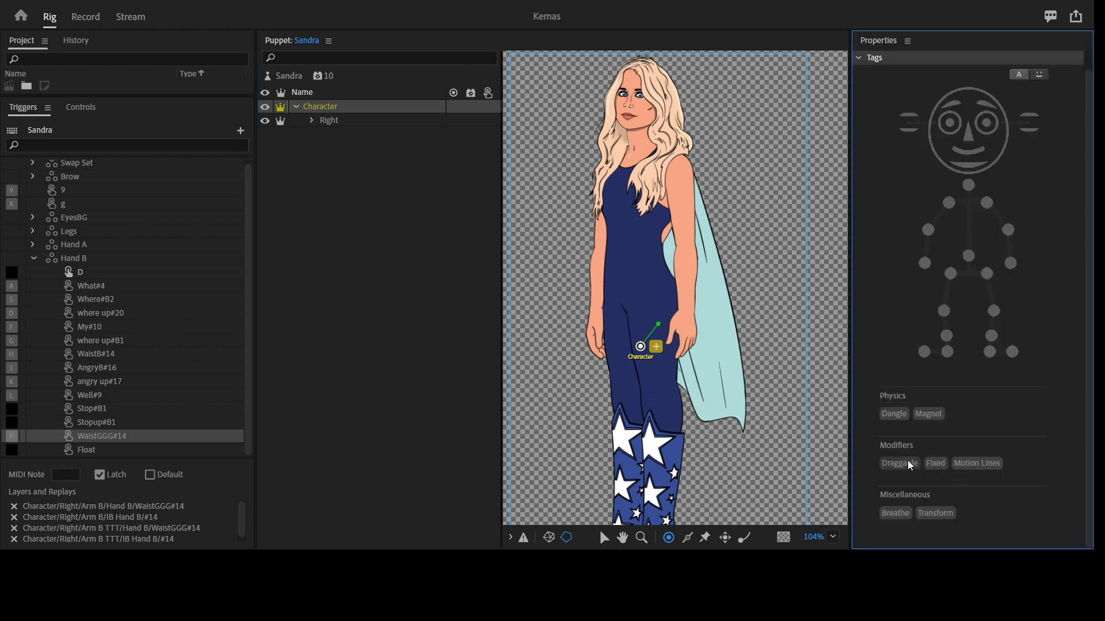
click(909, 465)
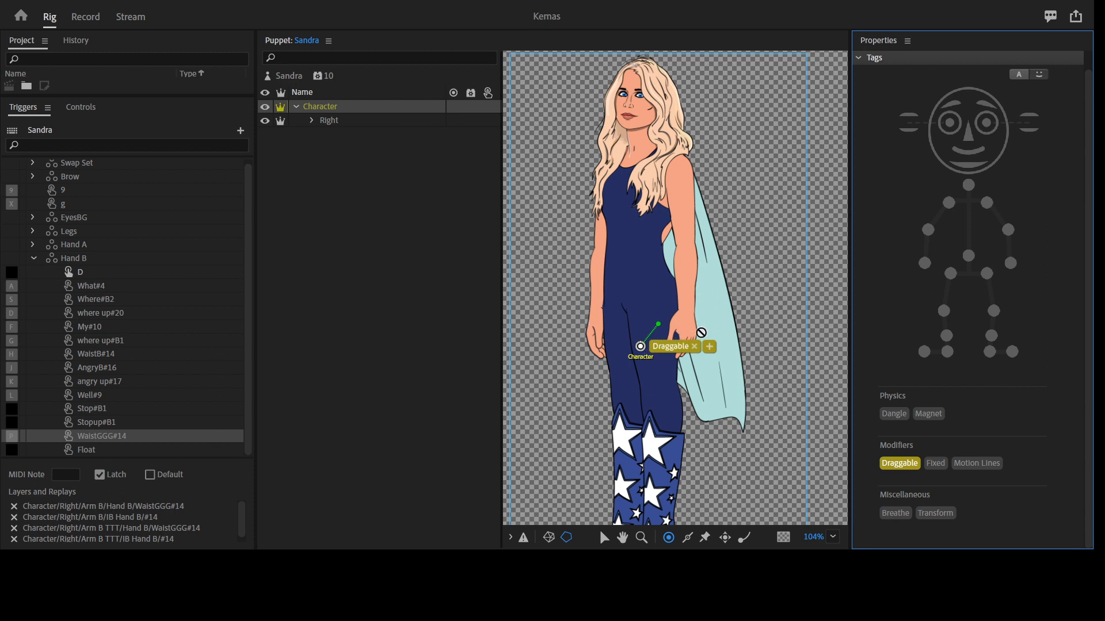
- Preview the puppet in an enlarged Scene 2 view and reopen its rig
click(84, 22)
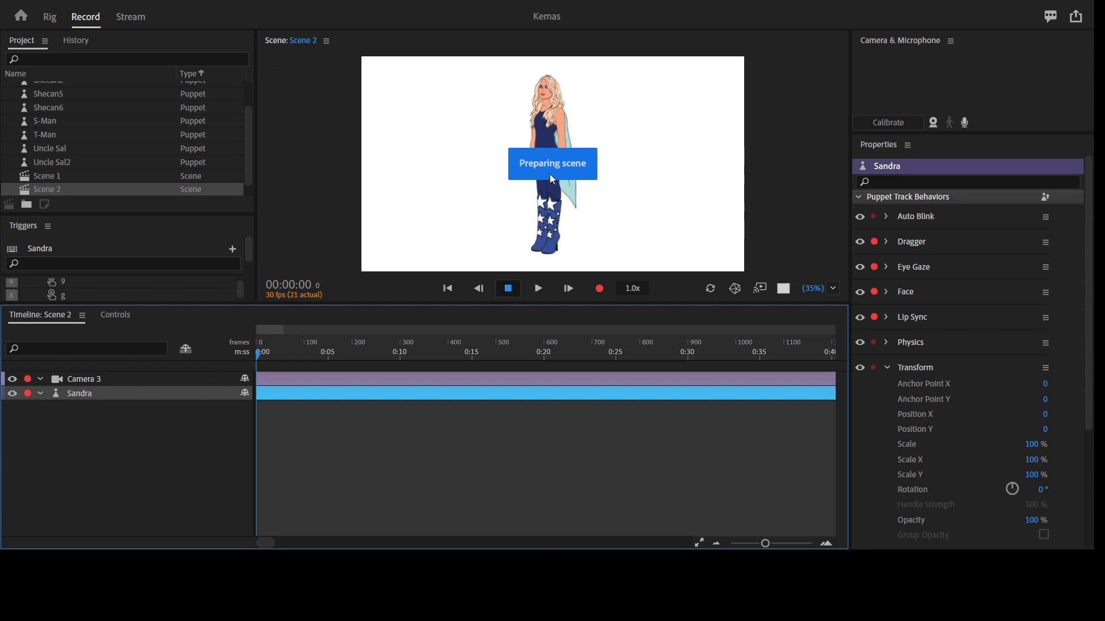
key(grave)
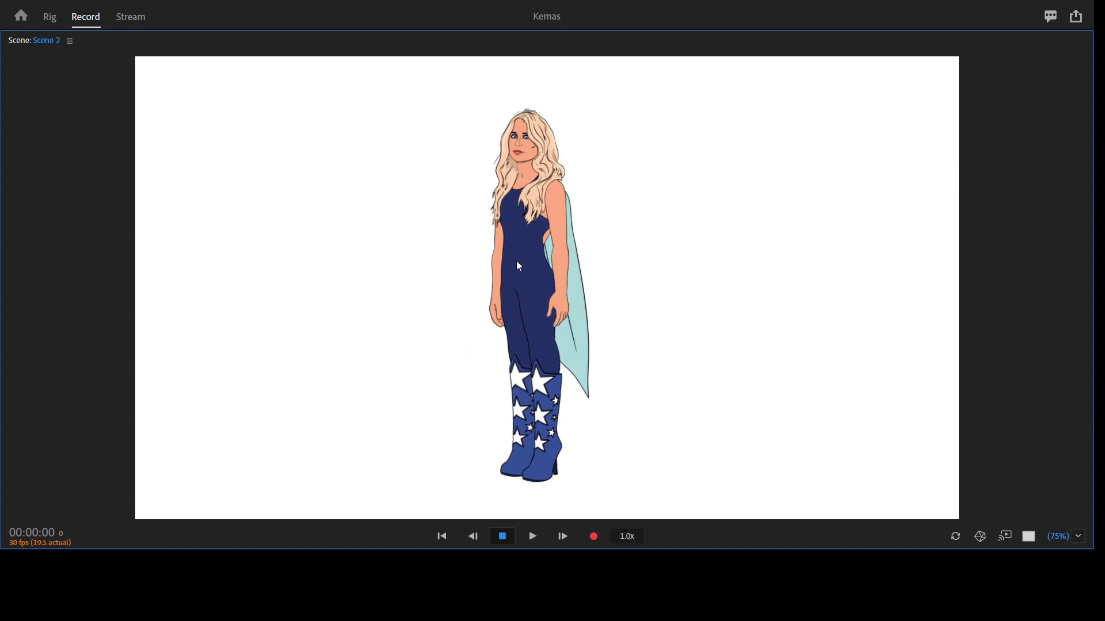
click(49, 16)
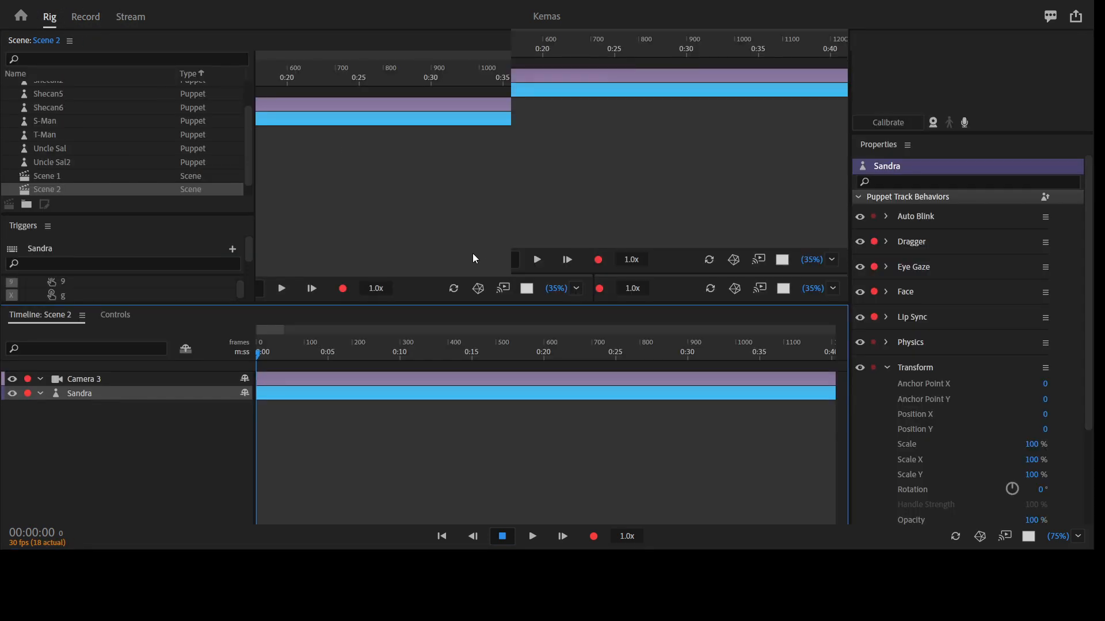
double_click(461, 393)
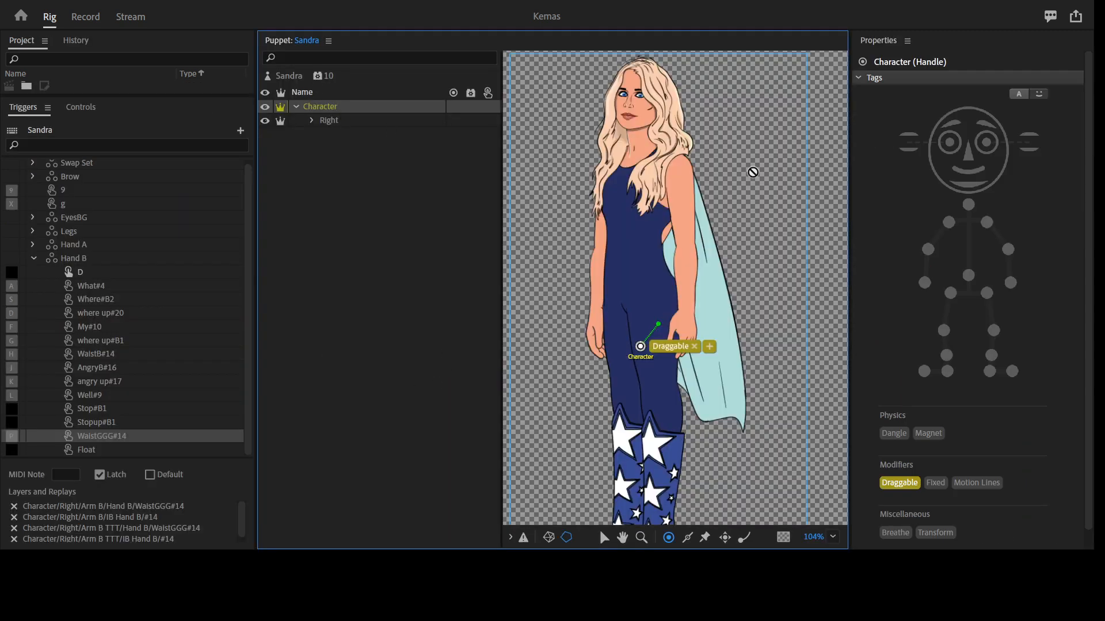
- Examine the Character layer's properties and tags and its Draggable handle on the puppet
click(754, 175)
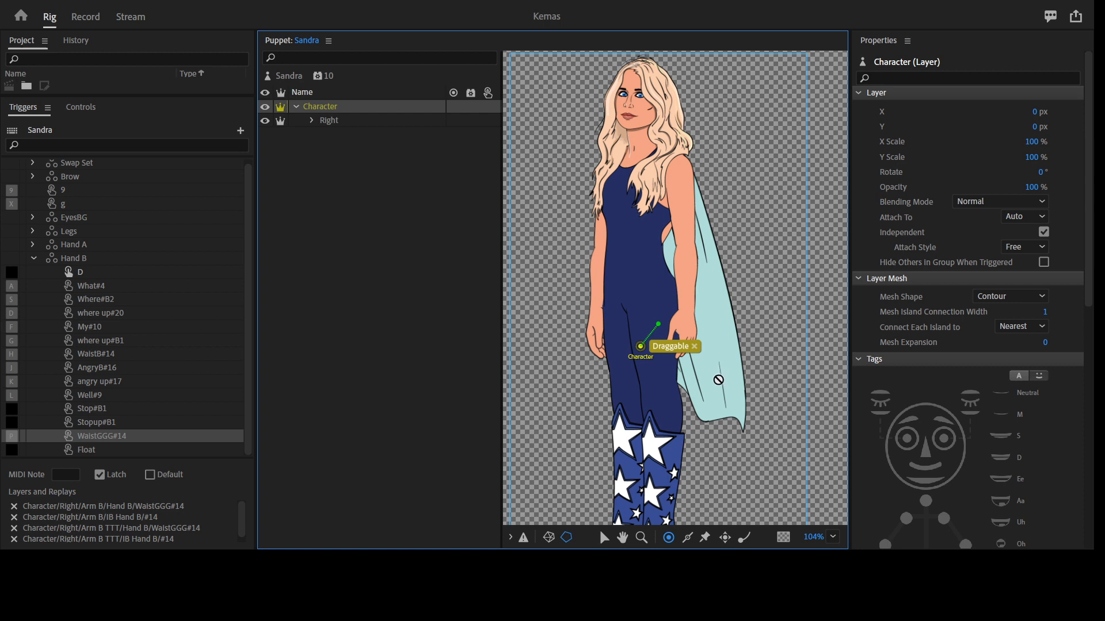
click(1089, 371)
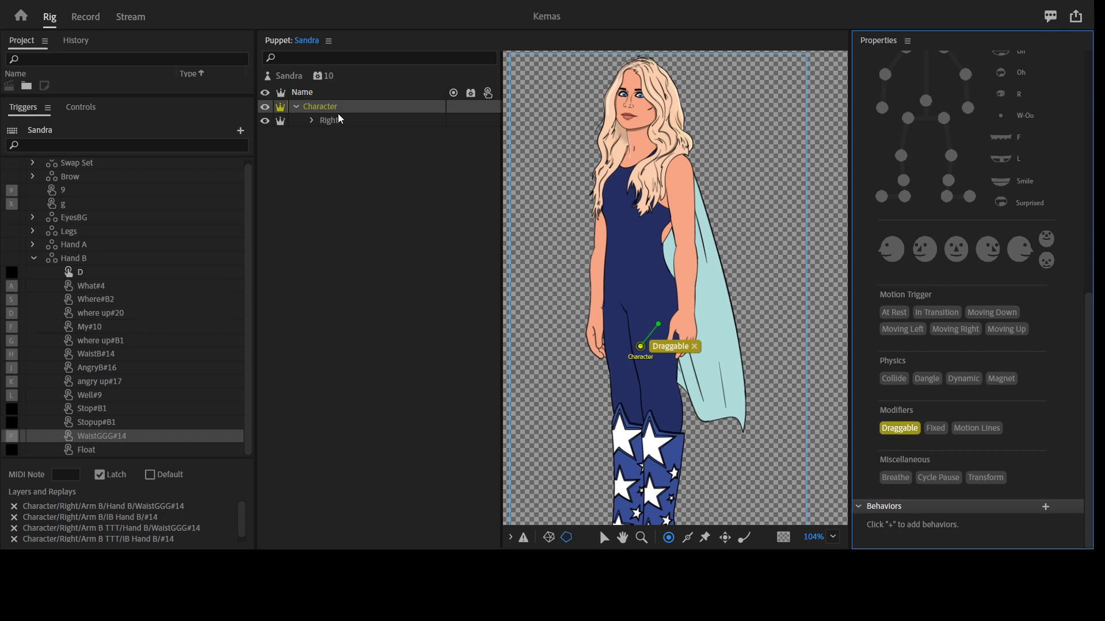
scroll(1064, 166, up, 10)
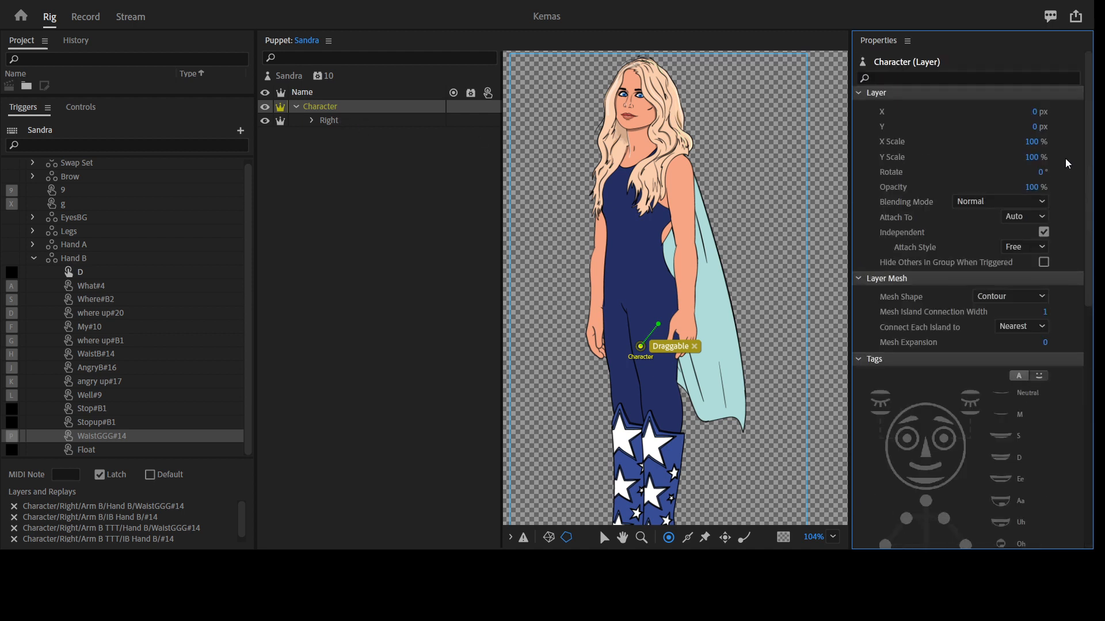
click(358, 118)
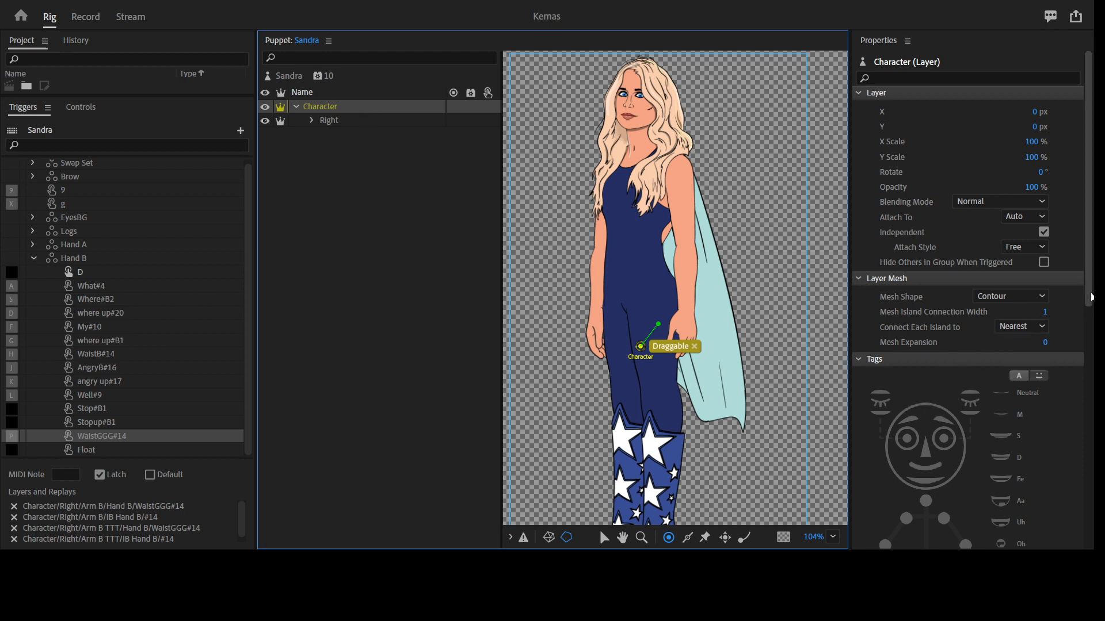
click(1089, 310)
scroll(1089, 309, down, 5)
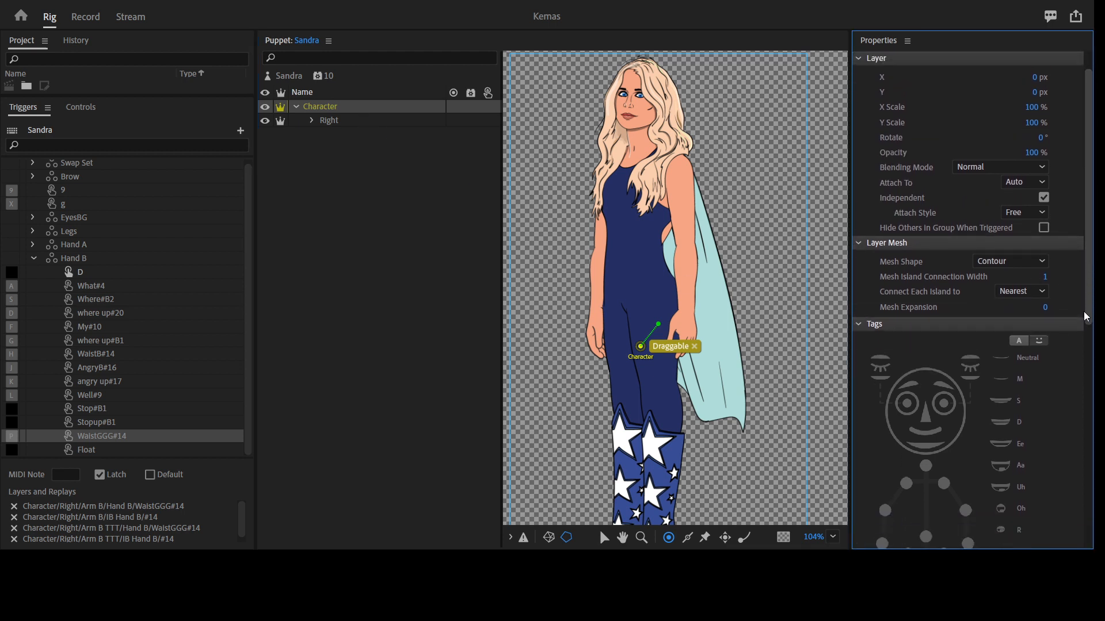
scroll(1086, 398, down, 1)
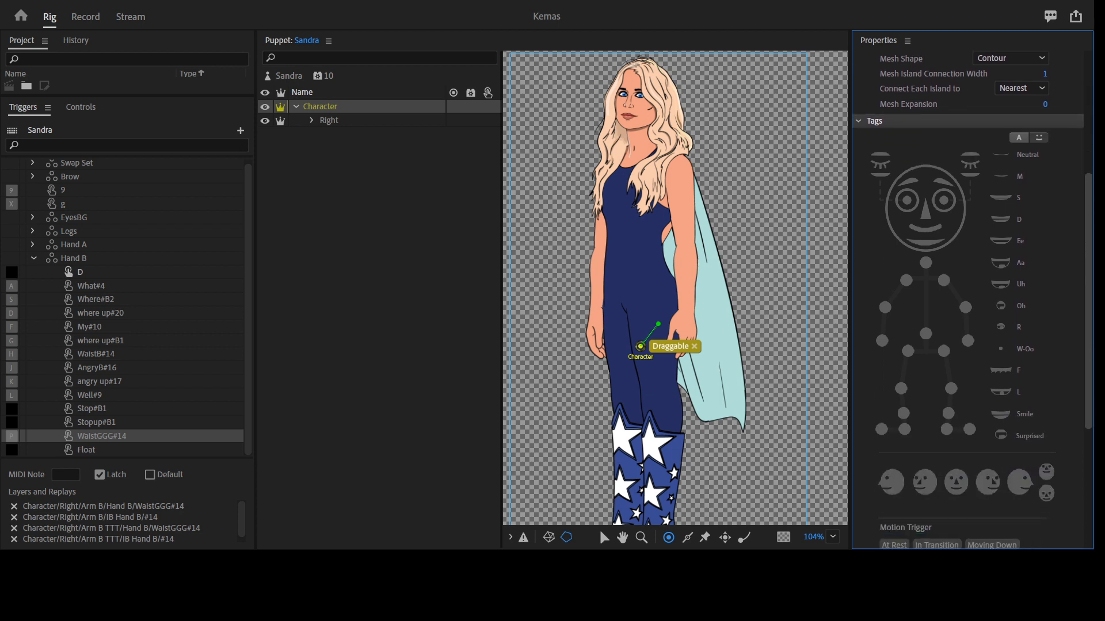
scroll(1085, 399, up, 3)
scroll(1085, 399, down, 1)
scroll(1085, 399, down, 3)
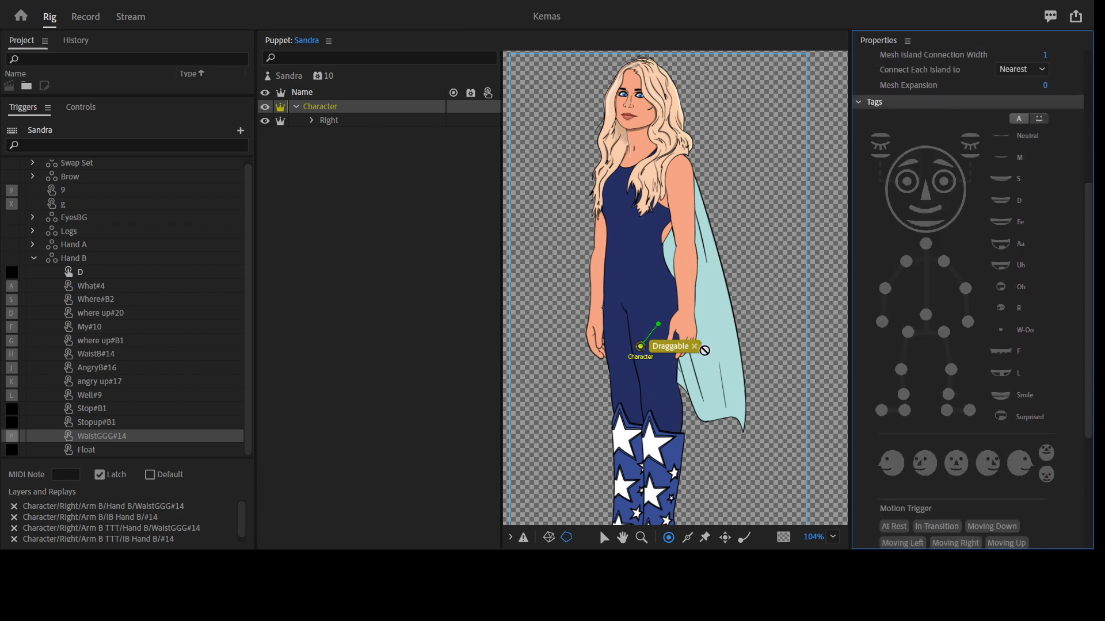
key(z)
alt+click(718, 364)
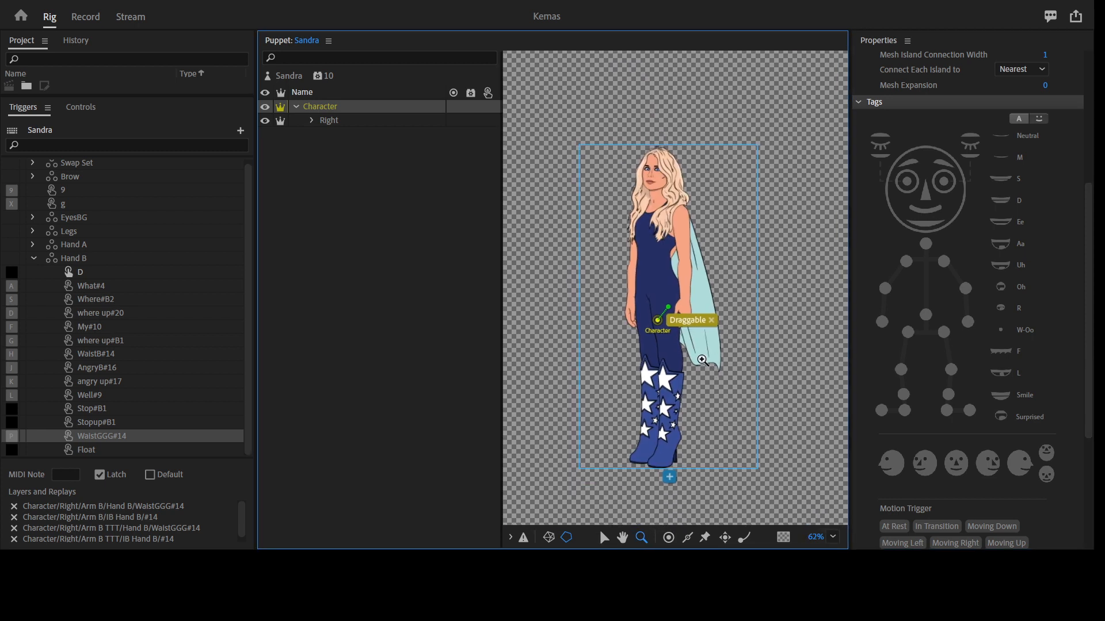
click(703, 370)
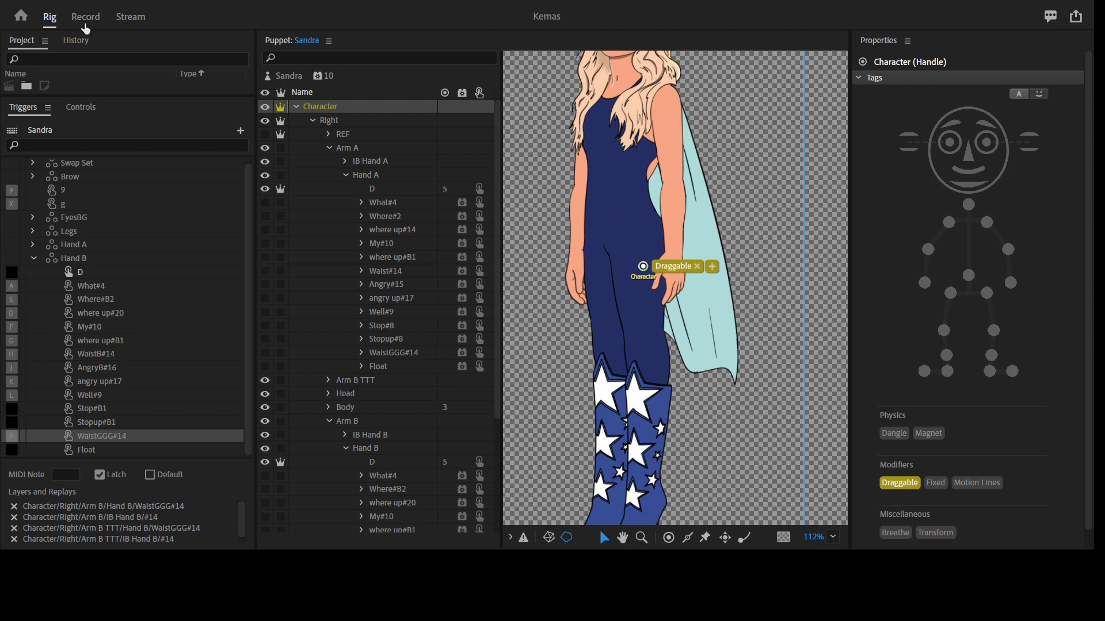
click(362, 108)
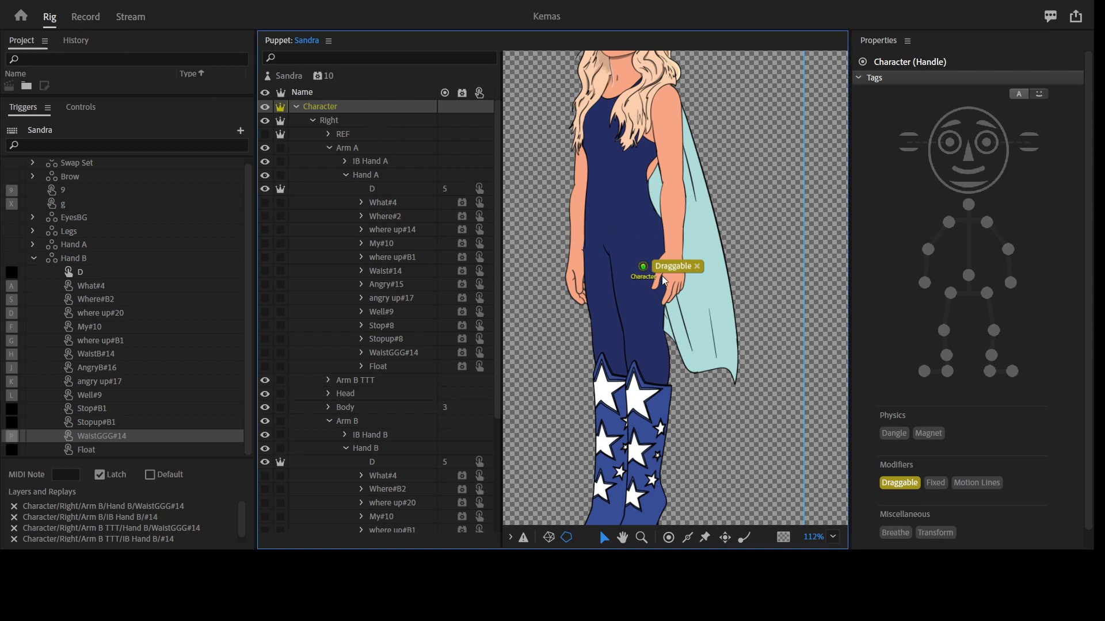
- Return to recording and trigger the B leg pose from the Sandra puppet's performance controls
click(86, 17)
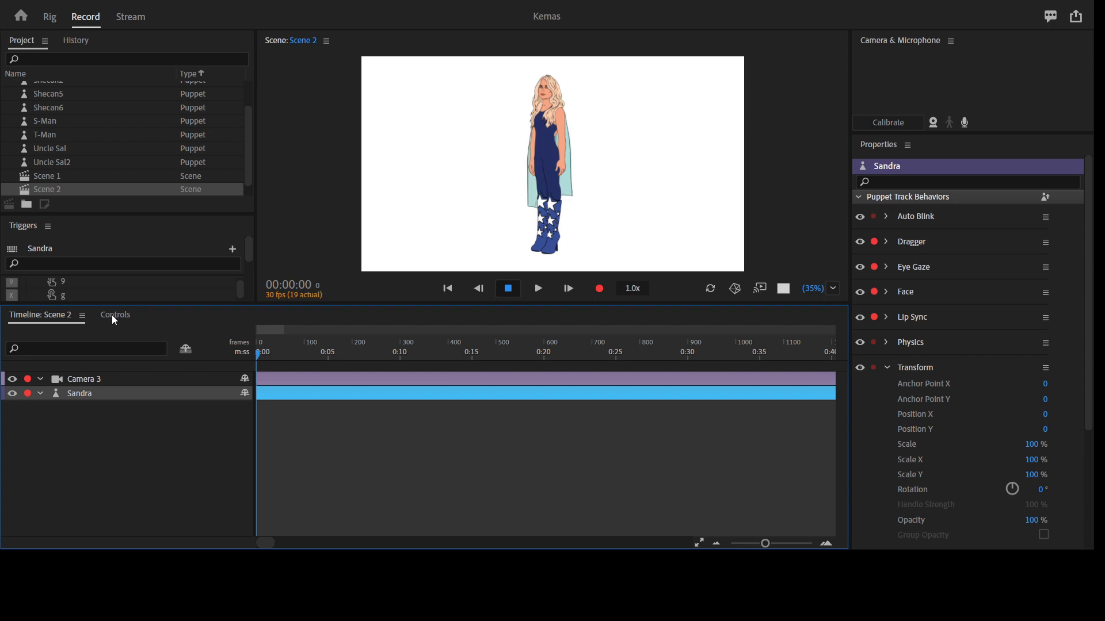
click(112, 315)
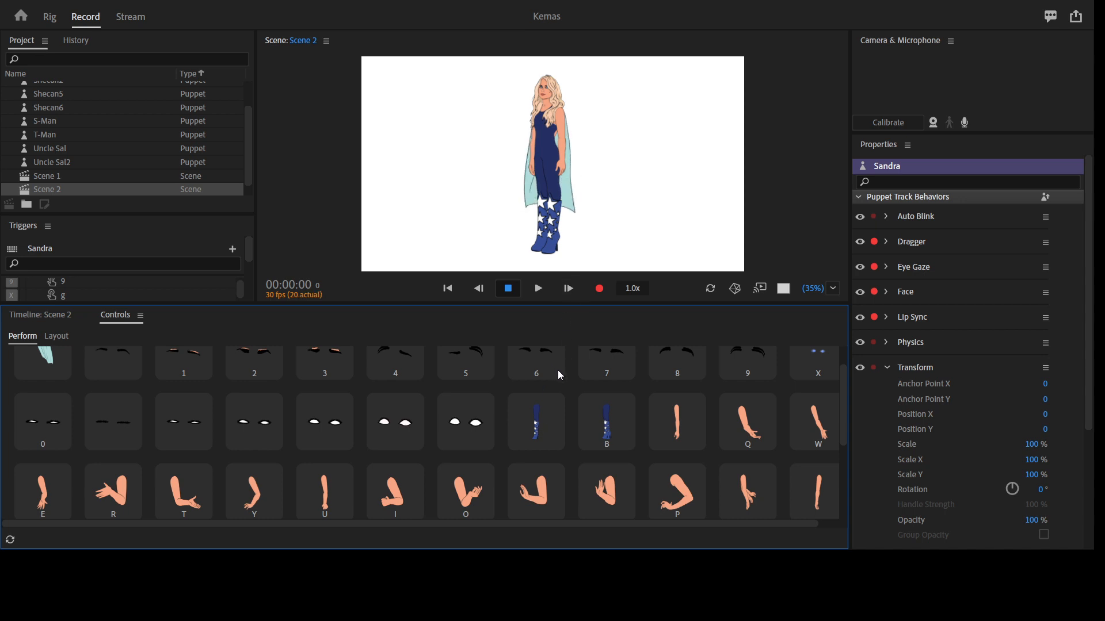
key(Left)
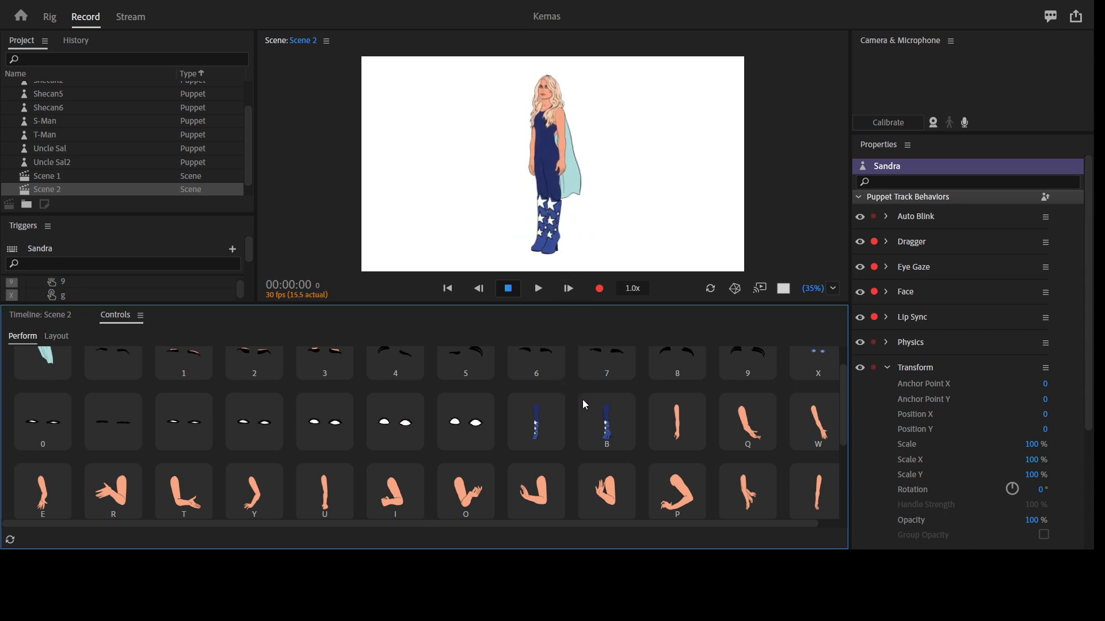
click(612, 436)
click(607, 426)
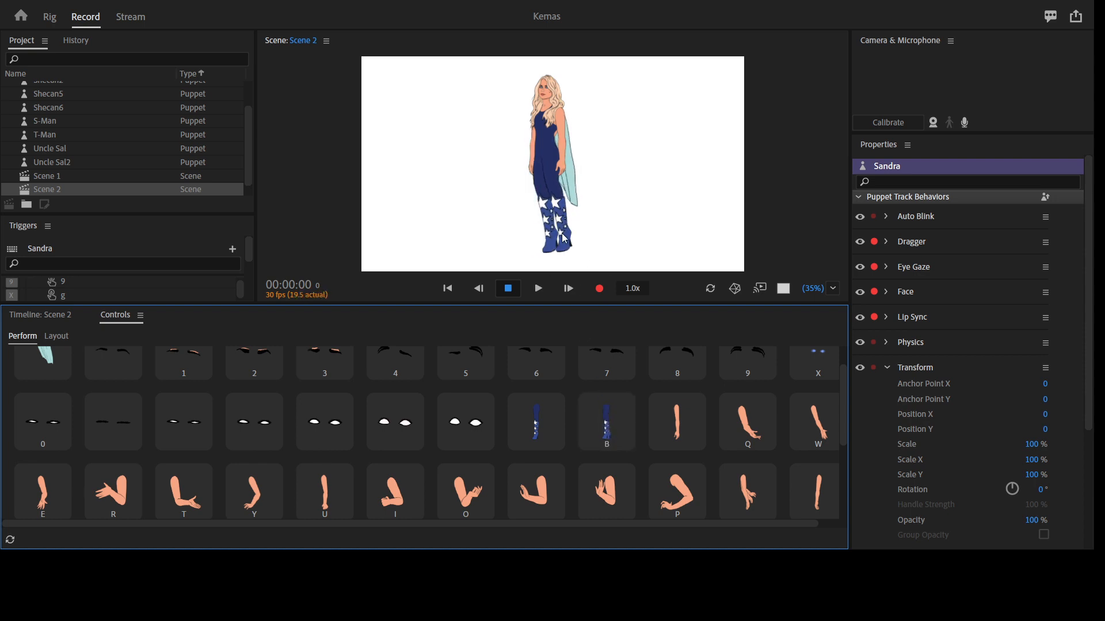
- Extend the Scene 2 timeline's playback work area to about 11 minutes
click(50, 316)
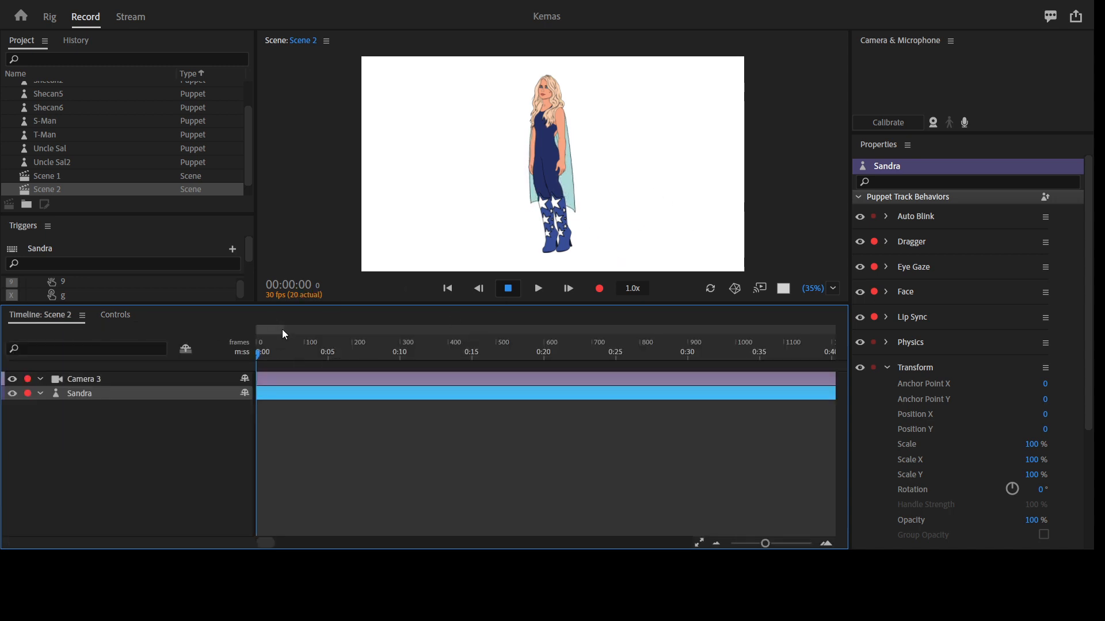
drag(282, 329, 762, 361)
drag(768, 546, 734, 543)
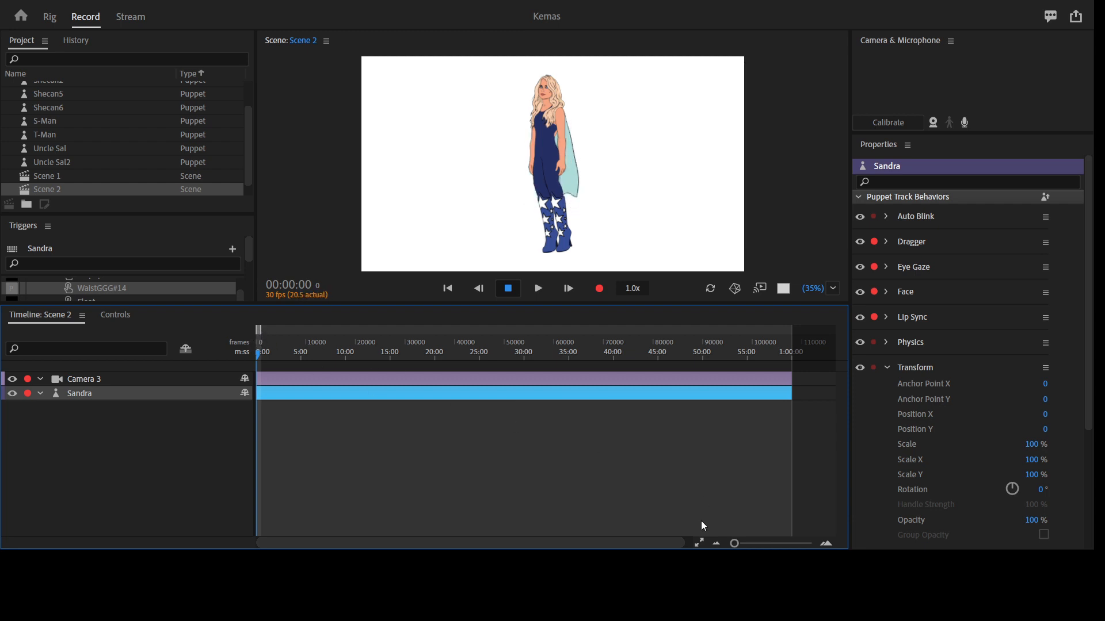
drag(734, 544, 754, 544)
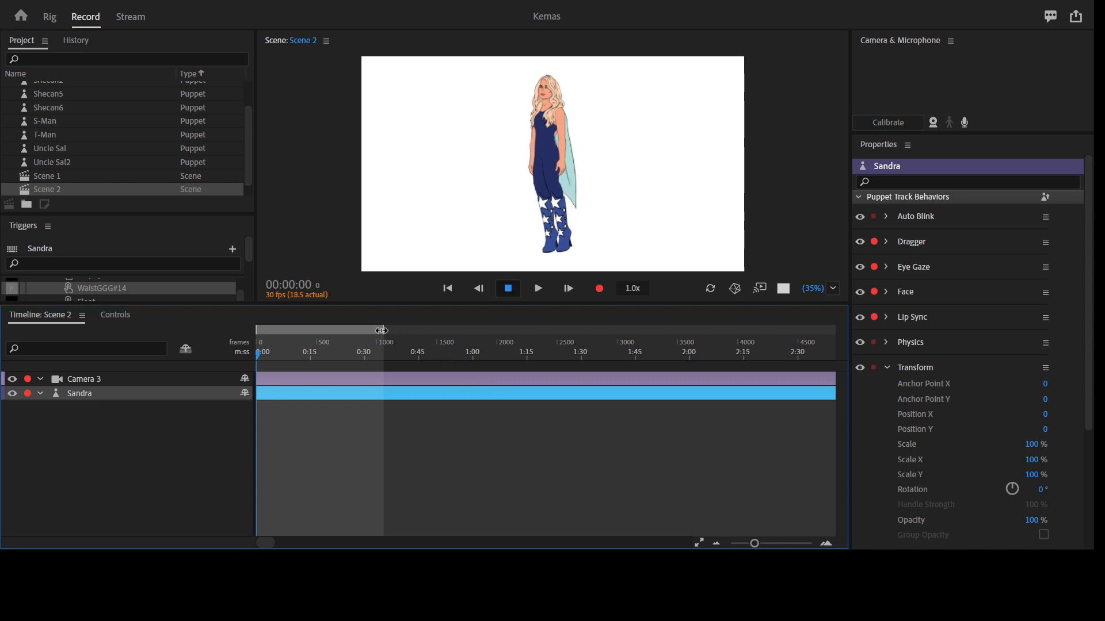
drag(884, 380, 450, 349)
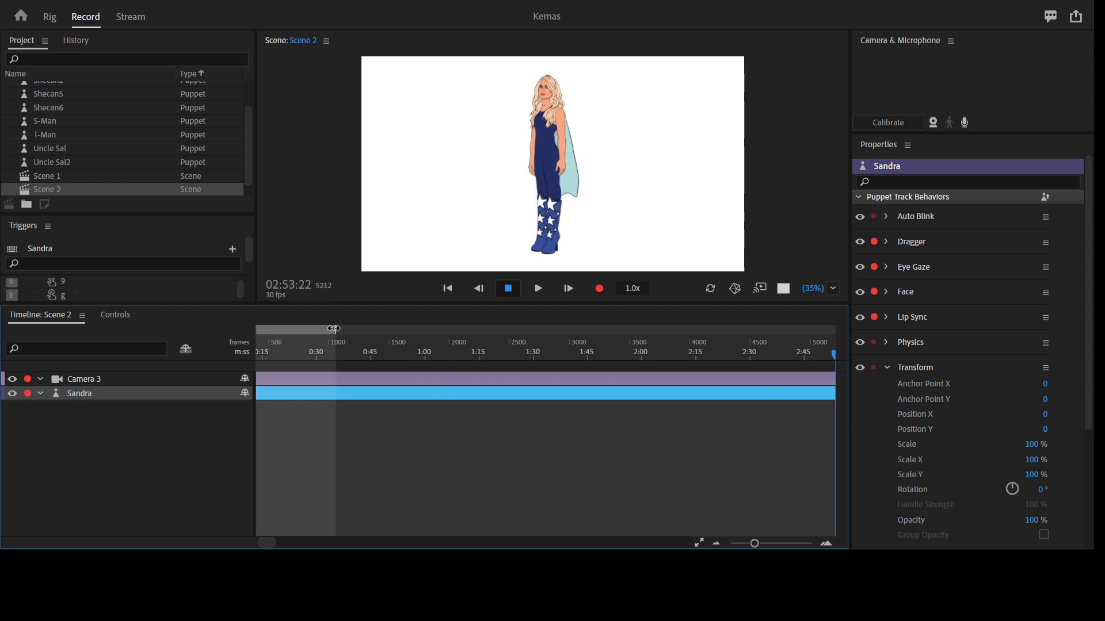
drag(351, 332, 737, 356)
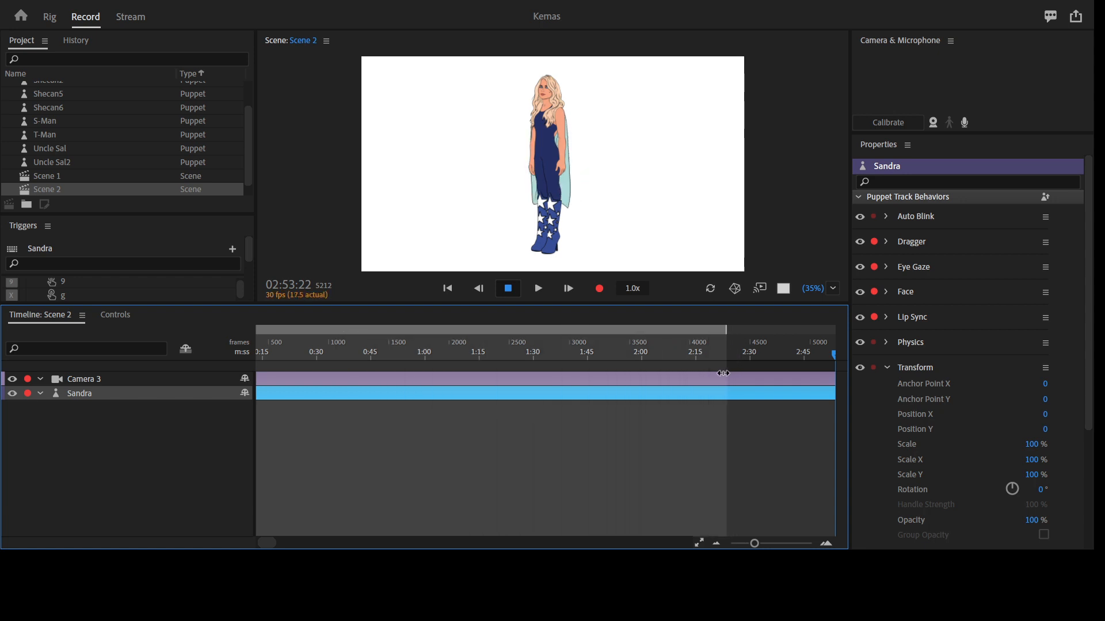
drag(684, 368, 655, 368)
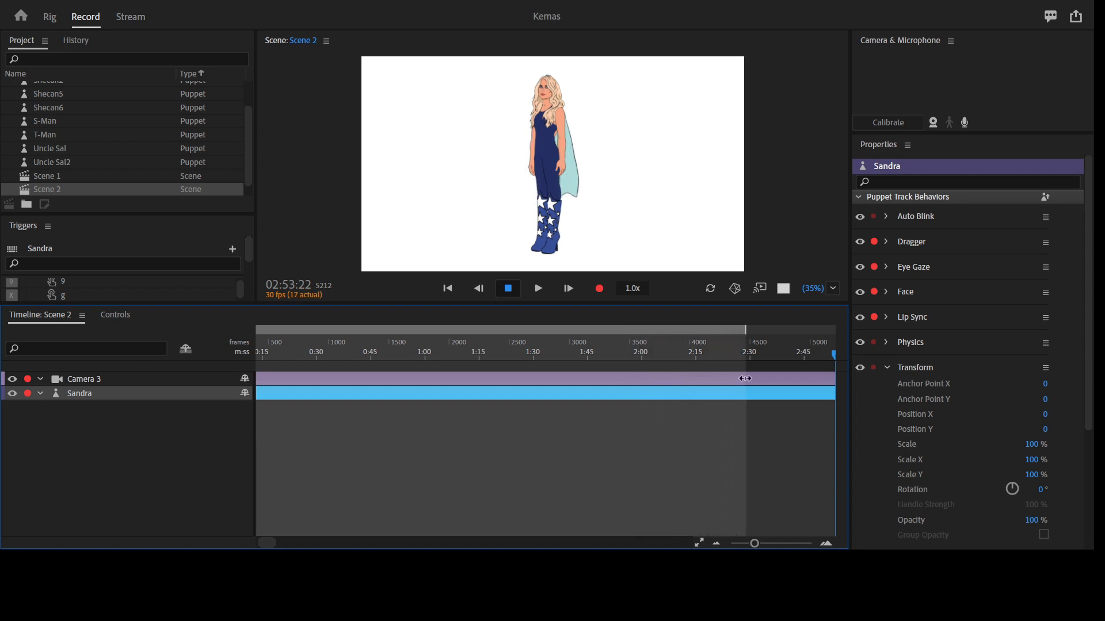
drag(759, 380, 677, 381)
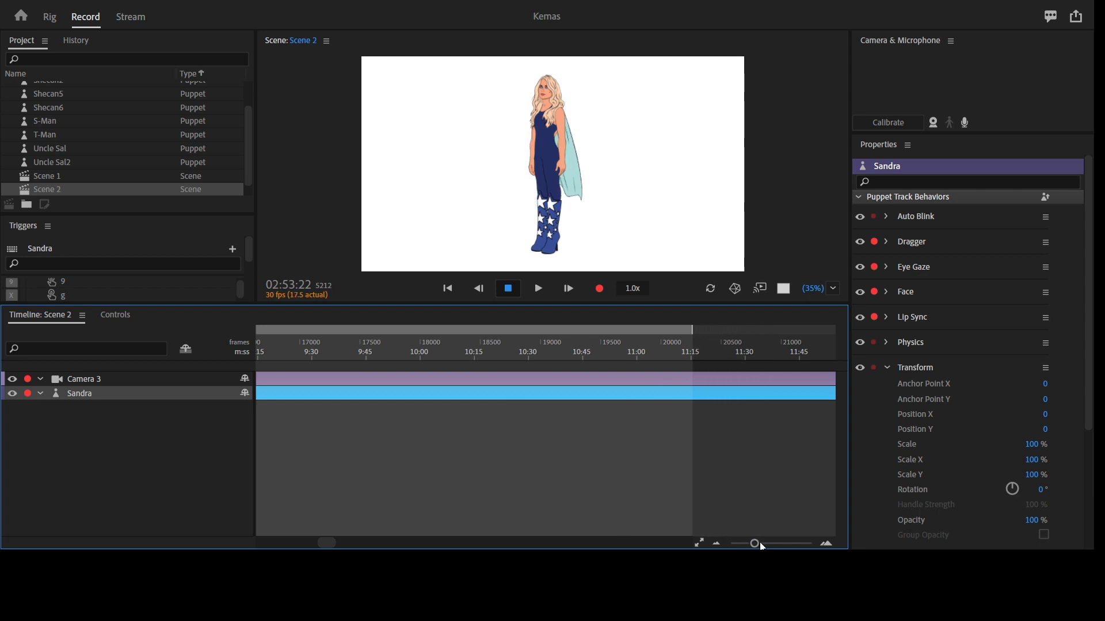
mouse_move(755, 545)
mouse_down()
mouse_move(732, 544)
mouse_move(776, 545)
mouse_move(736, 545)
mouse_up()
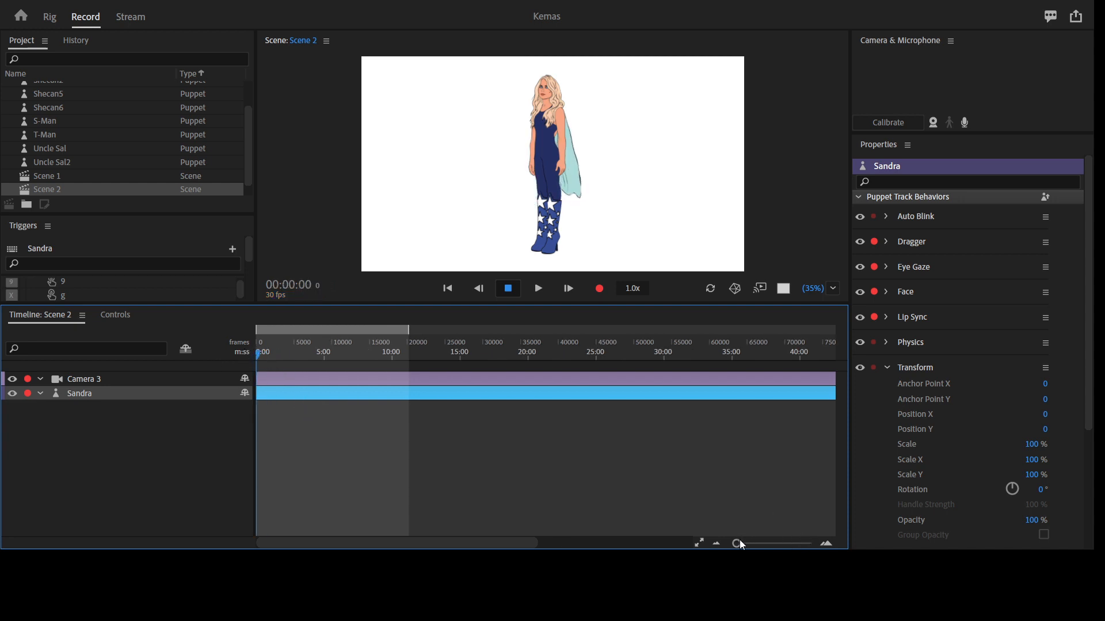
drag(740, 543, 802, 544)
- Trigger the B leg pose from the Sandra puppet's performance controls and return to the Scene 2 timeline
key(p)
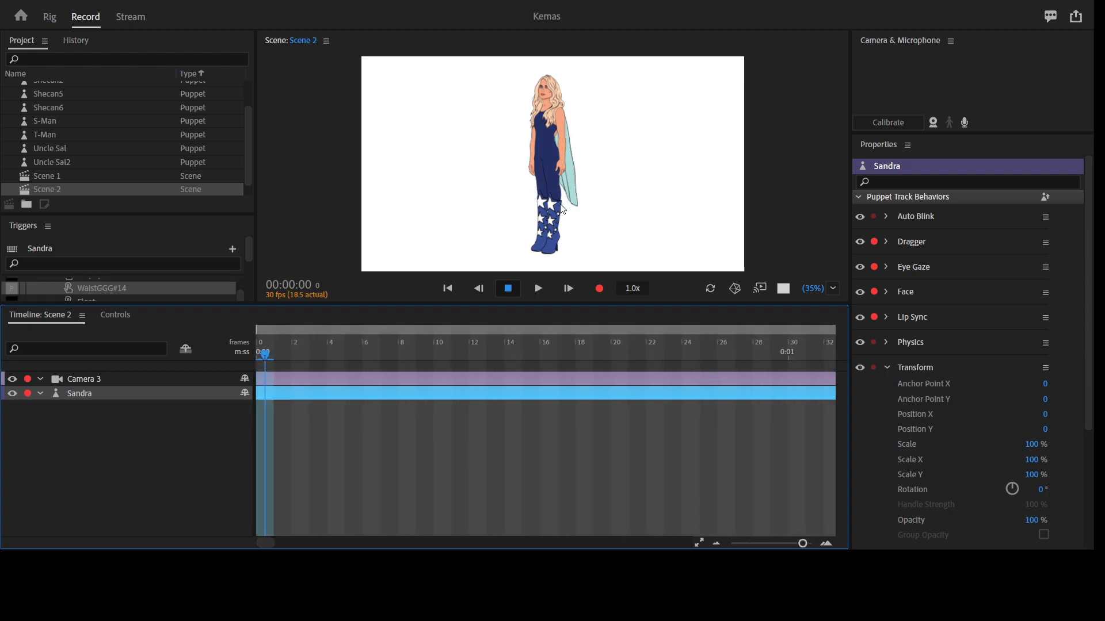
click(116, 316)
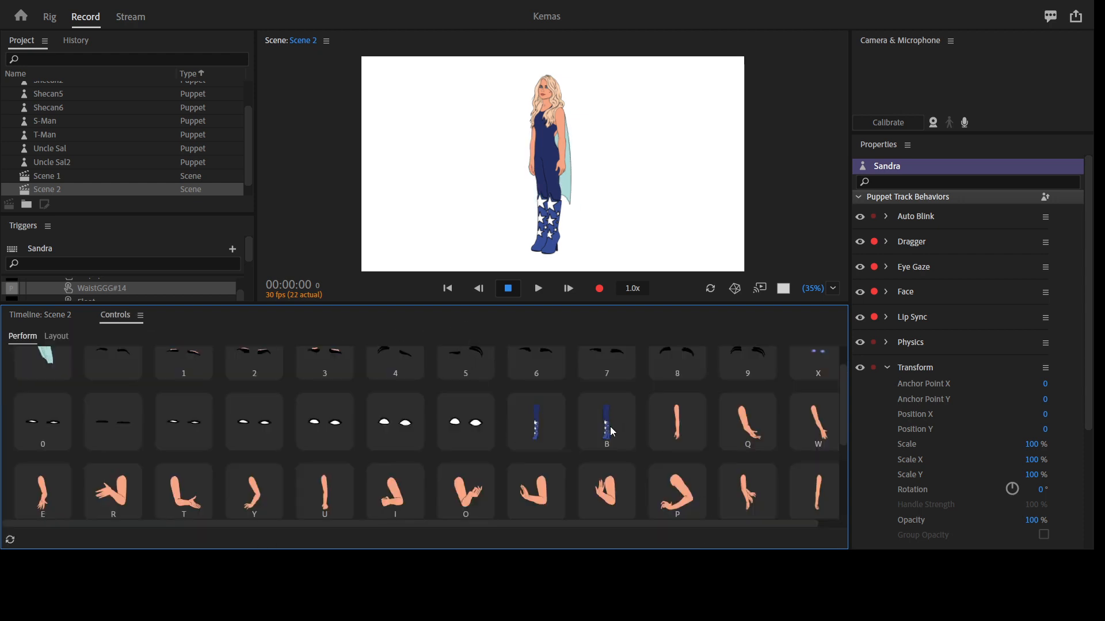
click(57, 316)
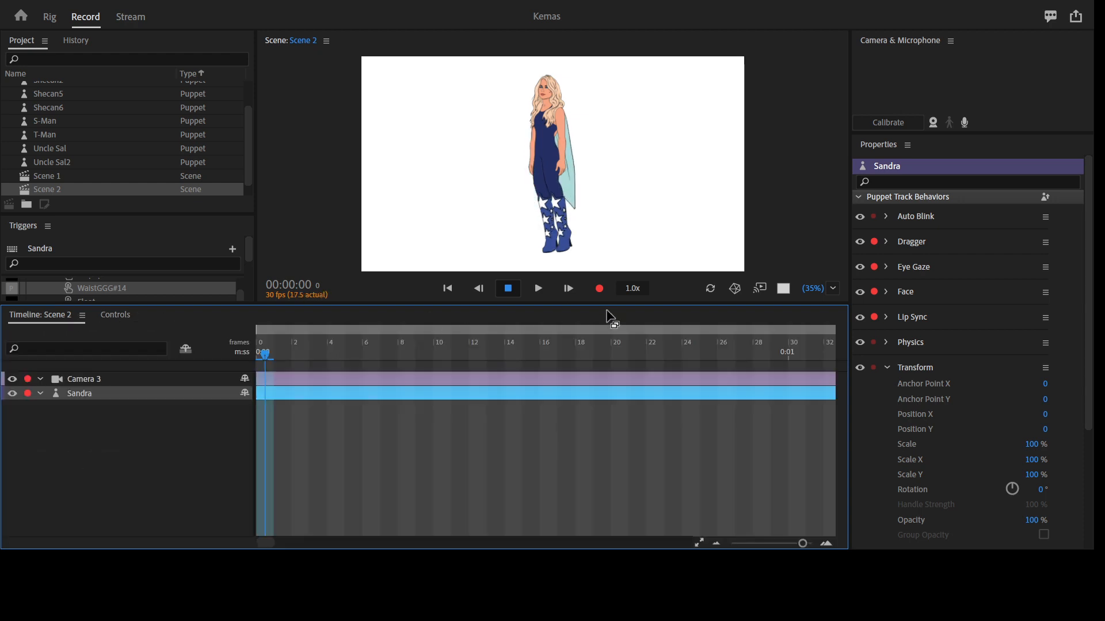
drag(802, 543, 785, 544)
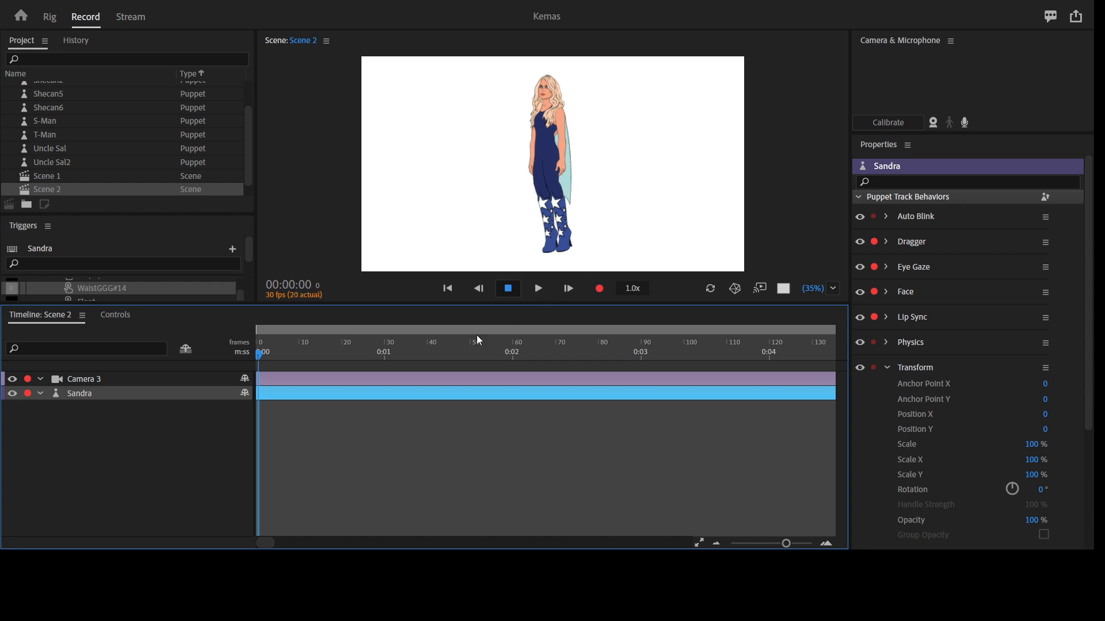
- Record a take about 11 seconds long of the Sandra puppet being dragged in the enlarged Scene 2 view
key(grave)
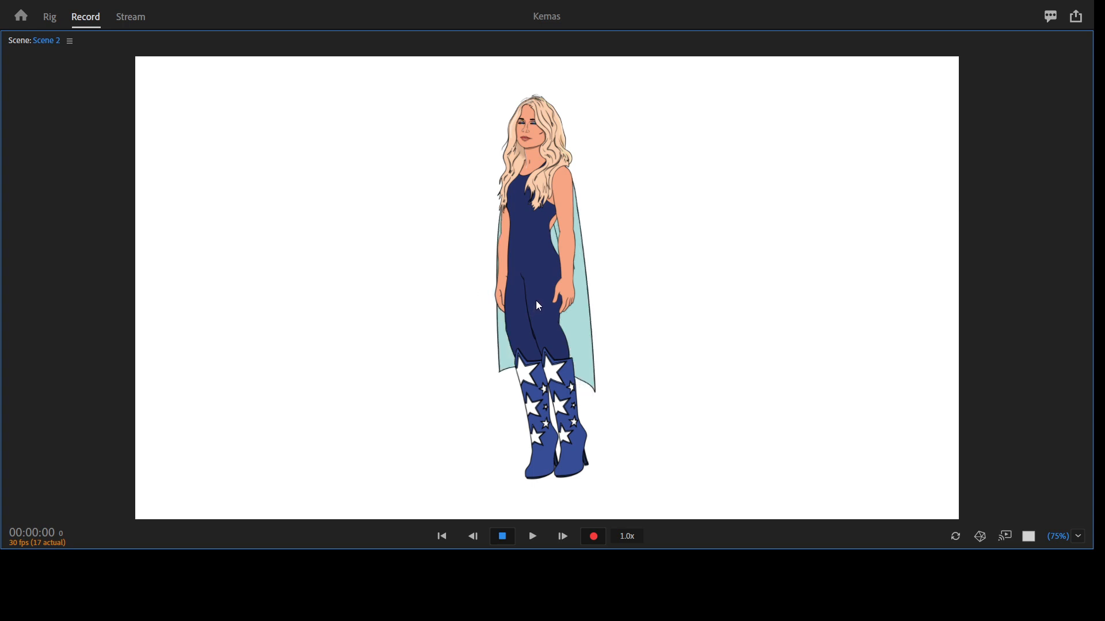
key(ctrl+r)
mouse_move(536, 305)
mouse_down()
mouse_move(544, 287)
mouse_move(538, 297)
mouse_up()
click(596, 535)
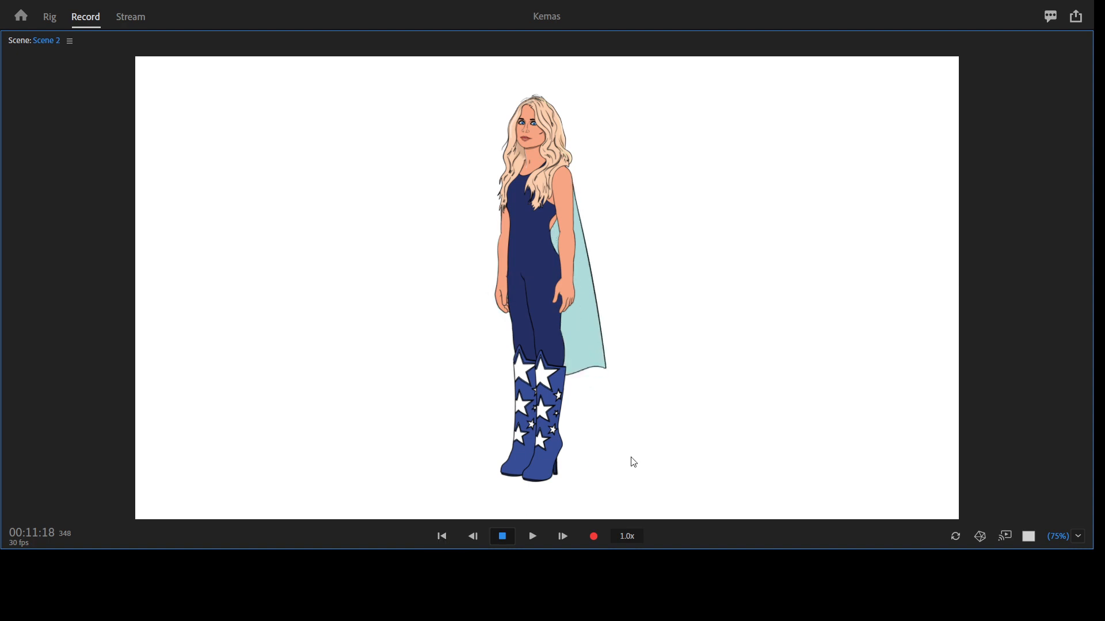
key(grave)
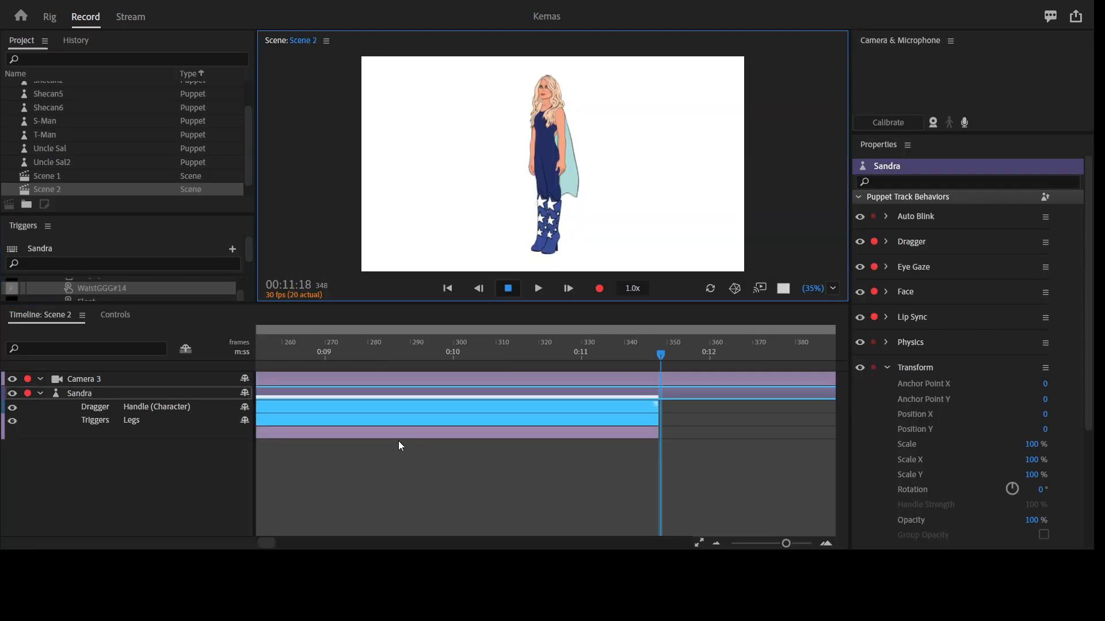
- Review the recorded Handle (Character) and Legs takes on the timeline and play them back from the start
click(273, 349)
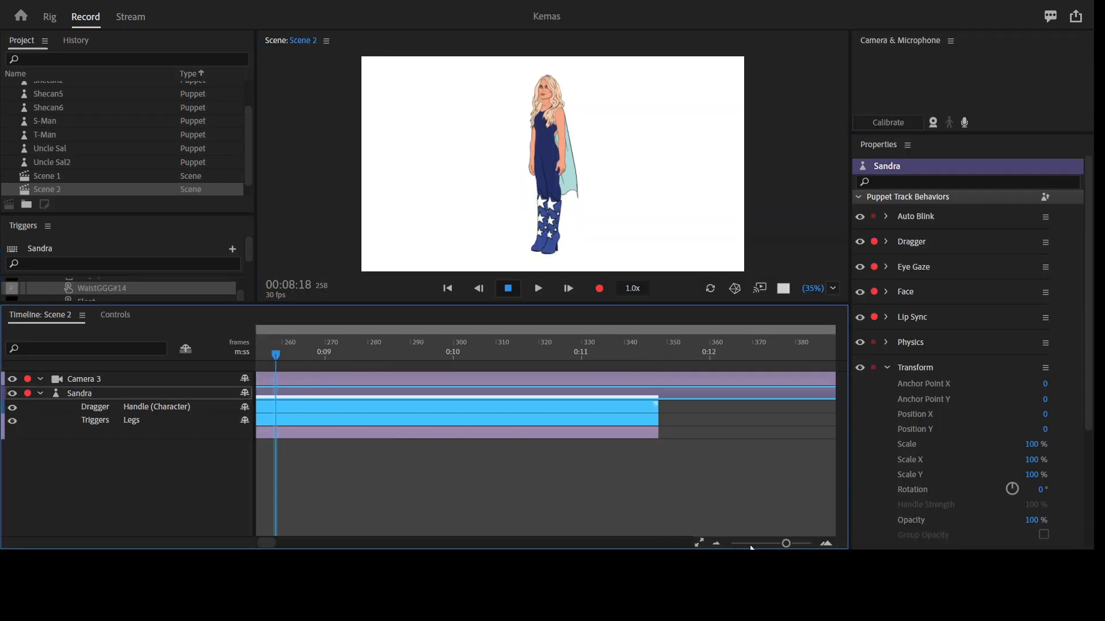
key(minus)
key(minus)
key(minus)
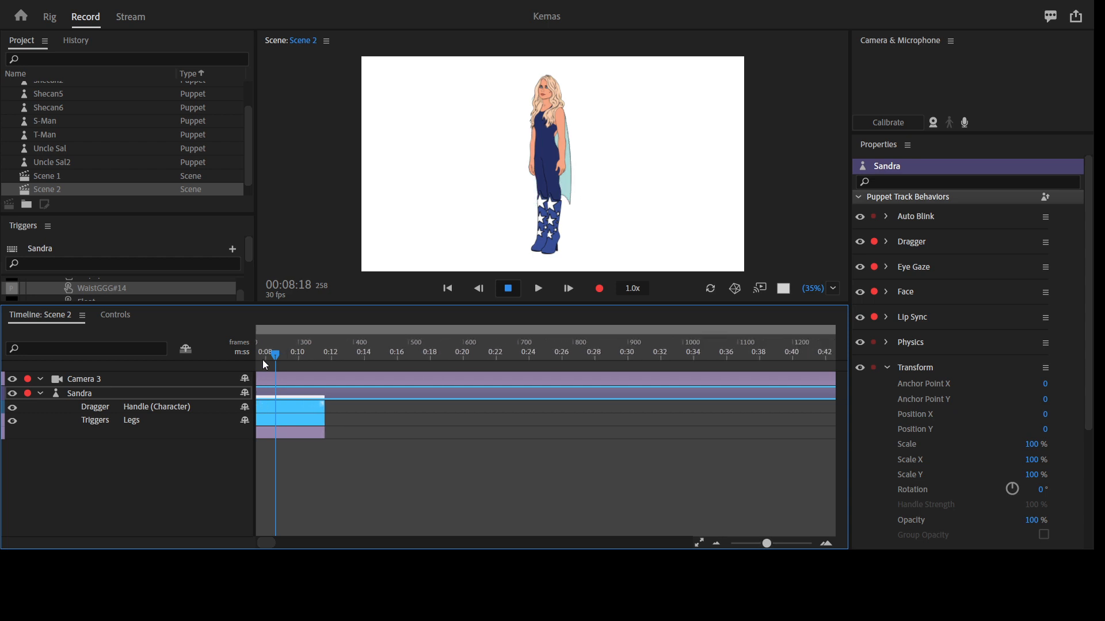
click(264, 356)
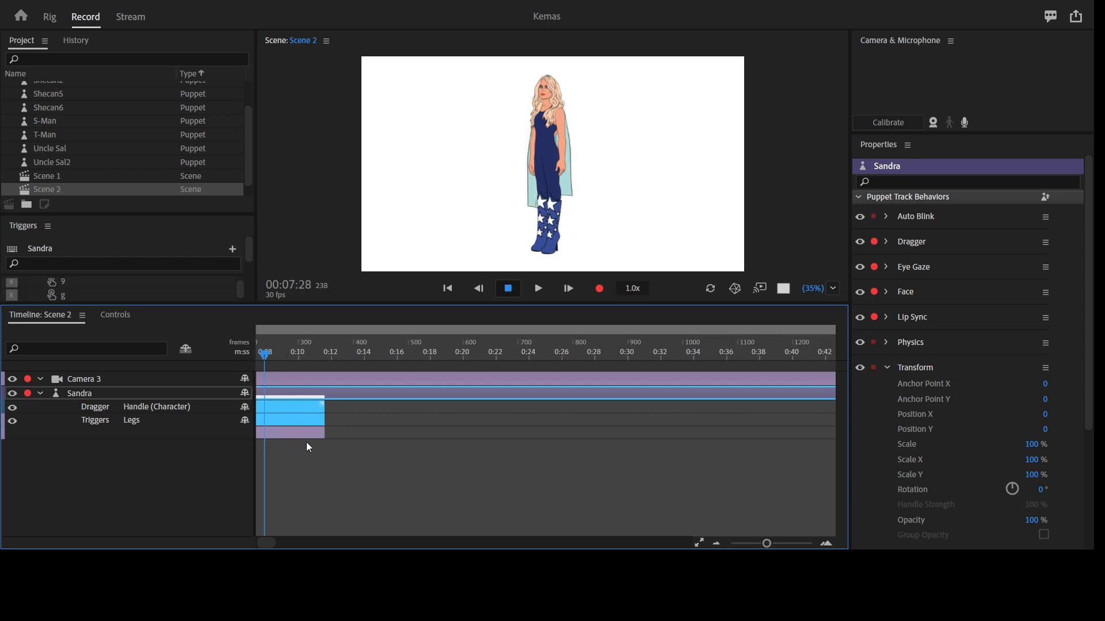
click(278, 413)
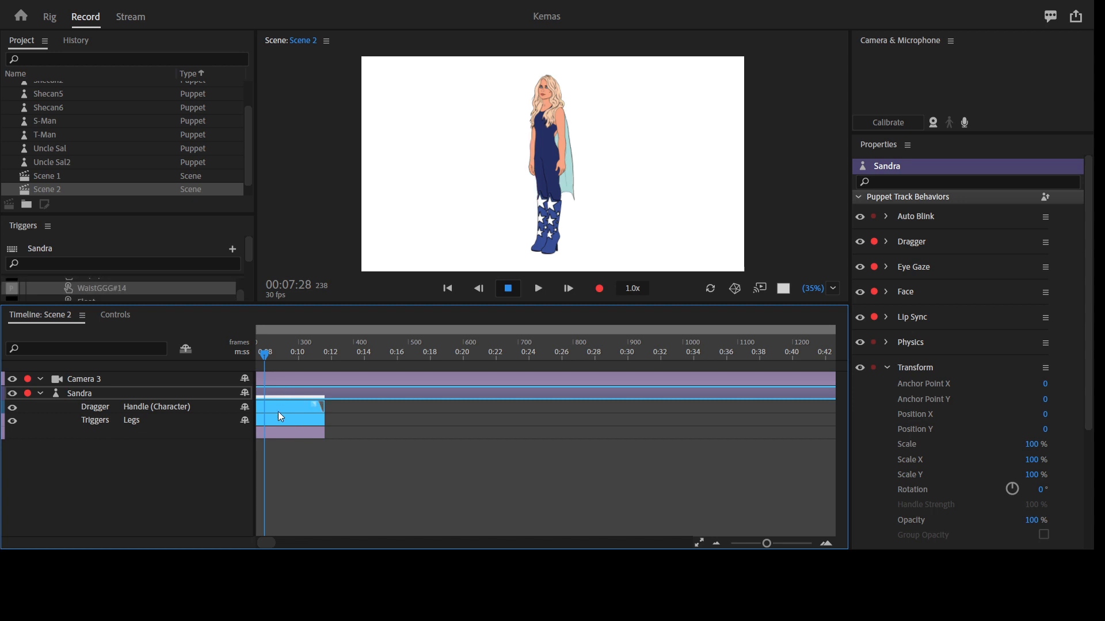
click(447, 287)
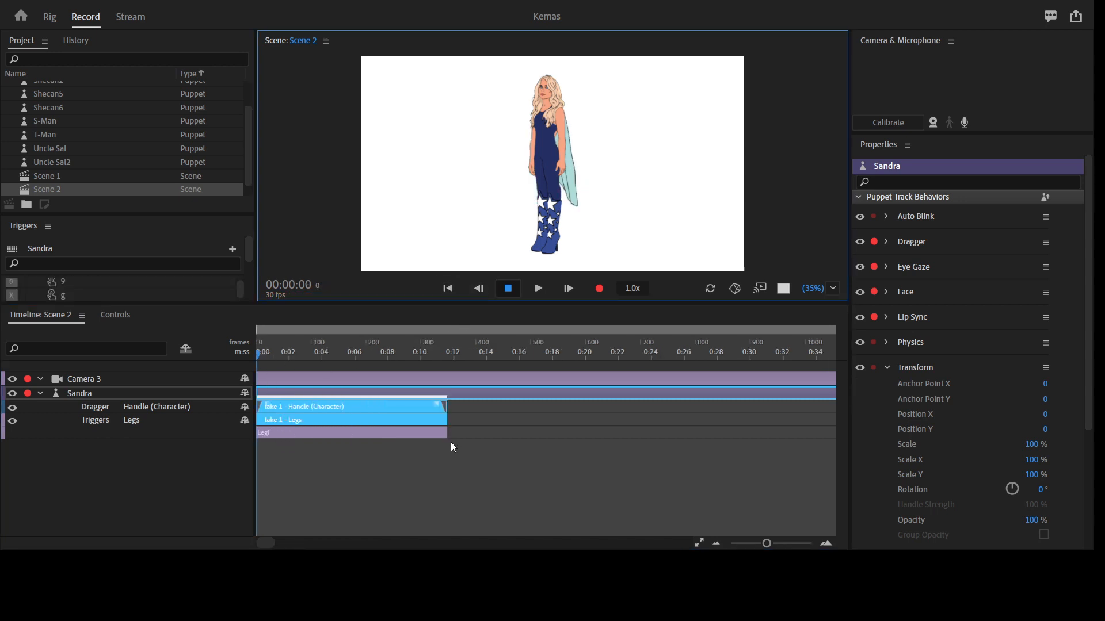
key(space)
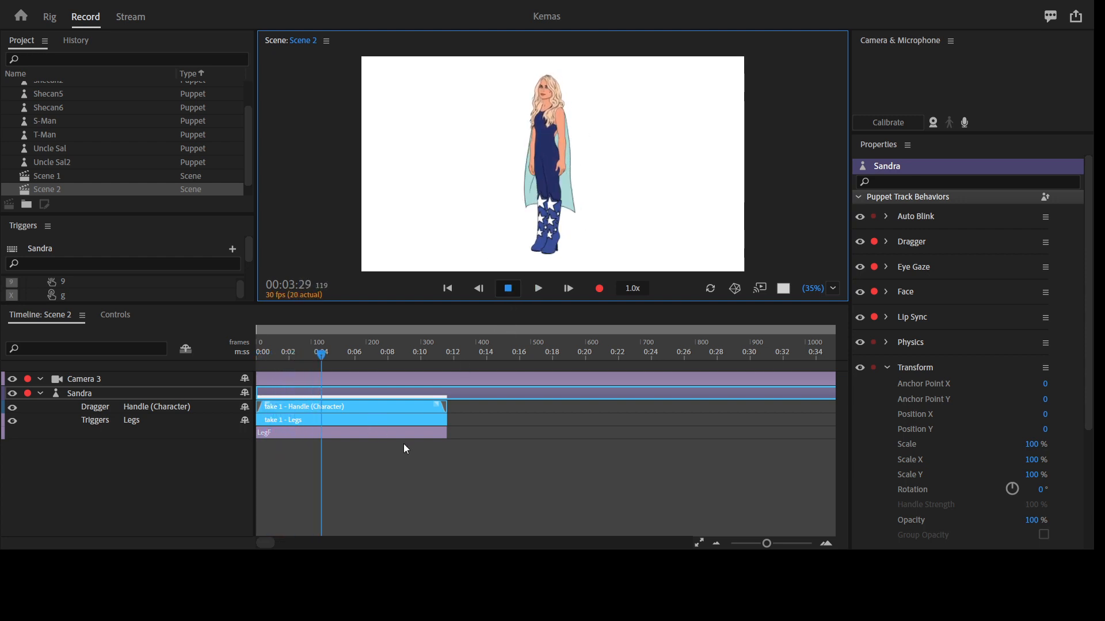
- Delete the take 1 Handle (Character) and Legs recordings from the Sandra track
drag(456, 461, 345, 428)
key(p)
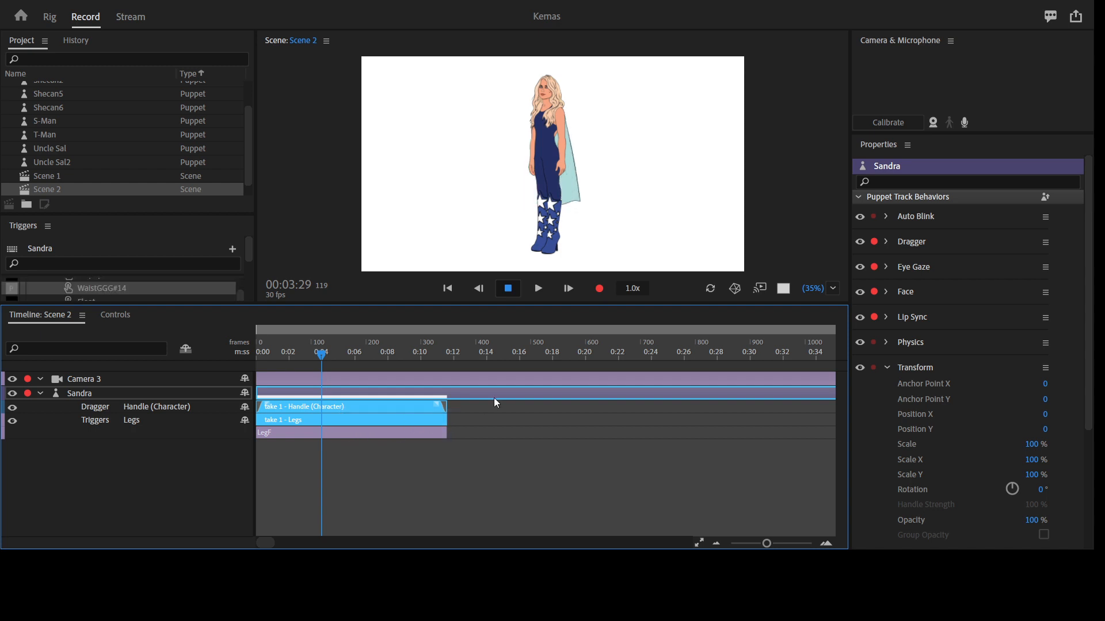
click(482, 427)
click(424, 418)
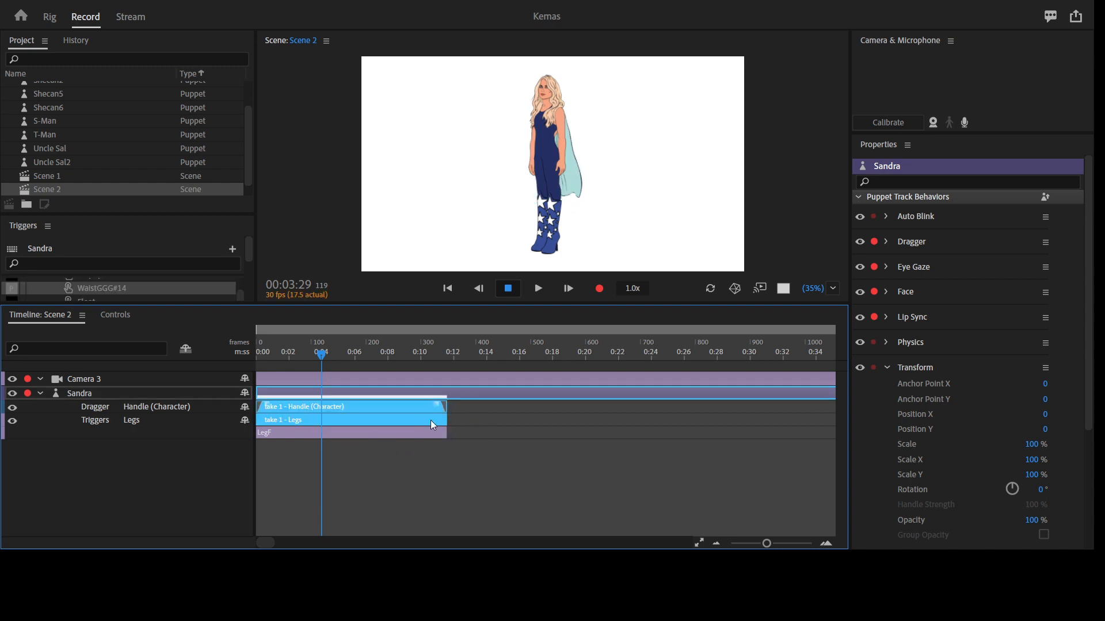
key(Delete)
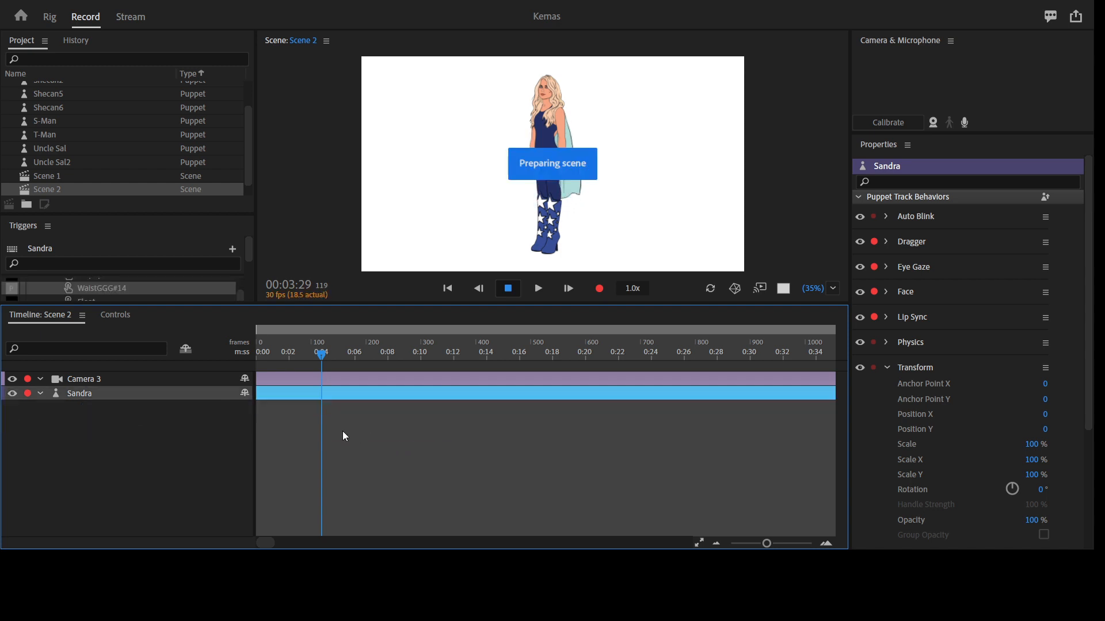
- Return the playhead to the start of Scene 2 and trigger Sandra's B leg pose
click(279, 346)
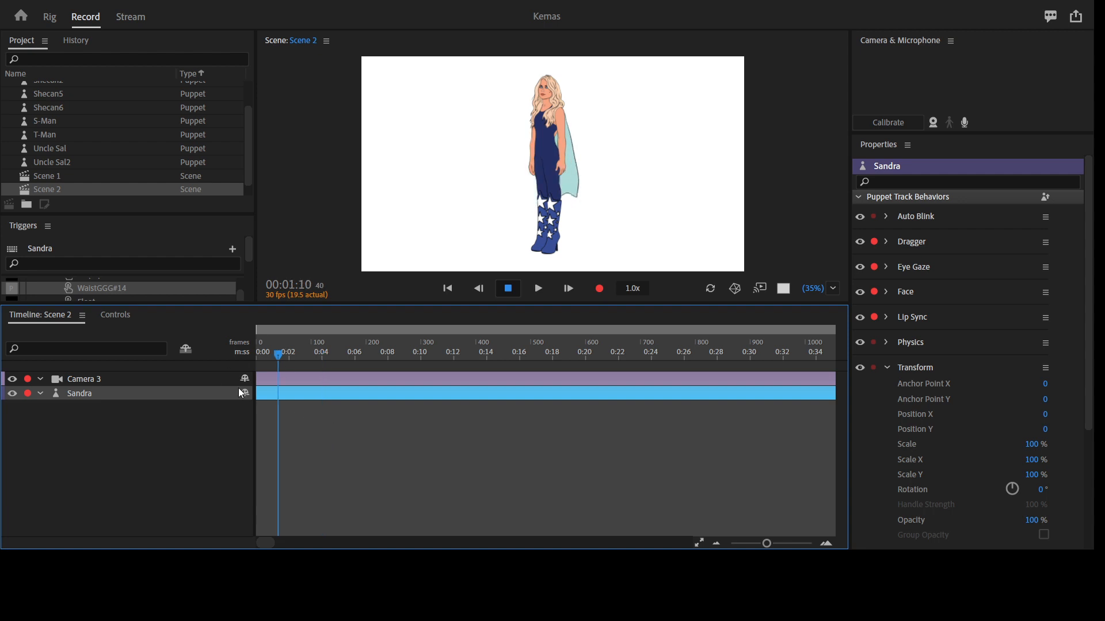
click(454, 287)
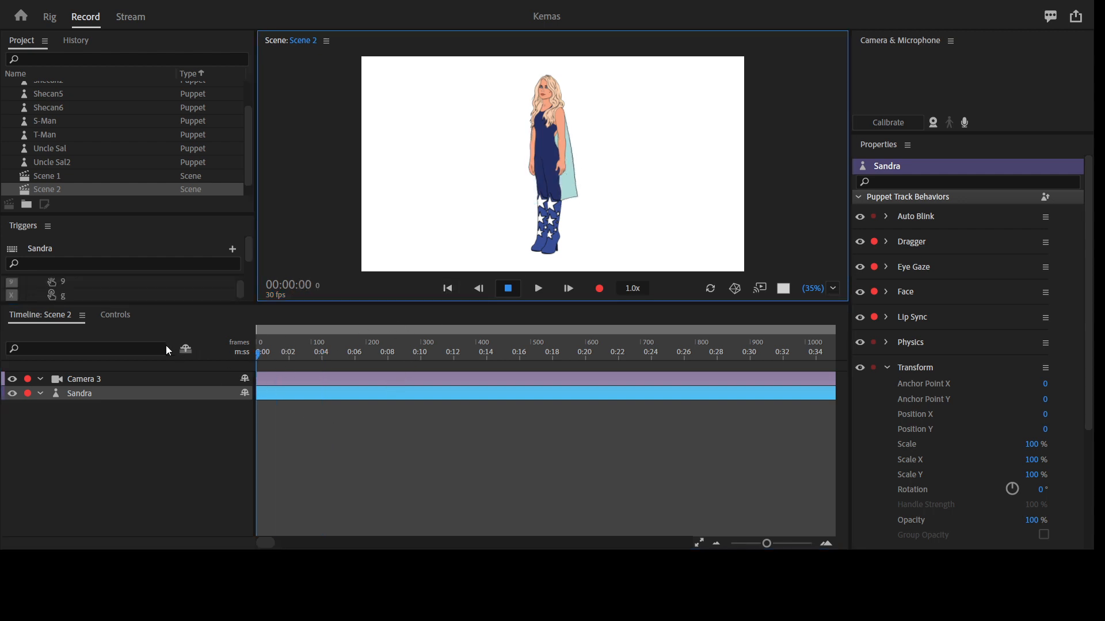
click(115, 314)
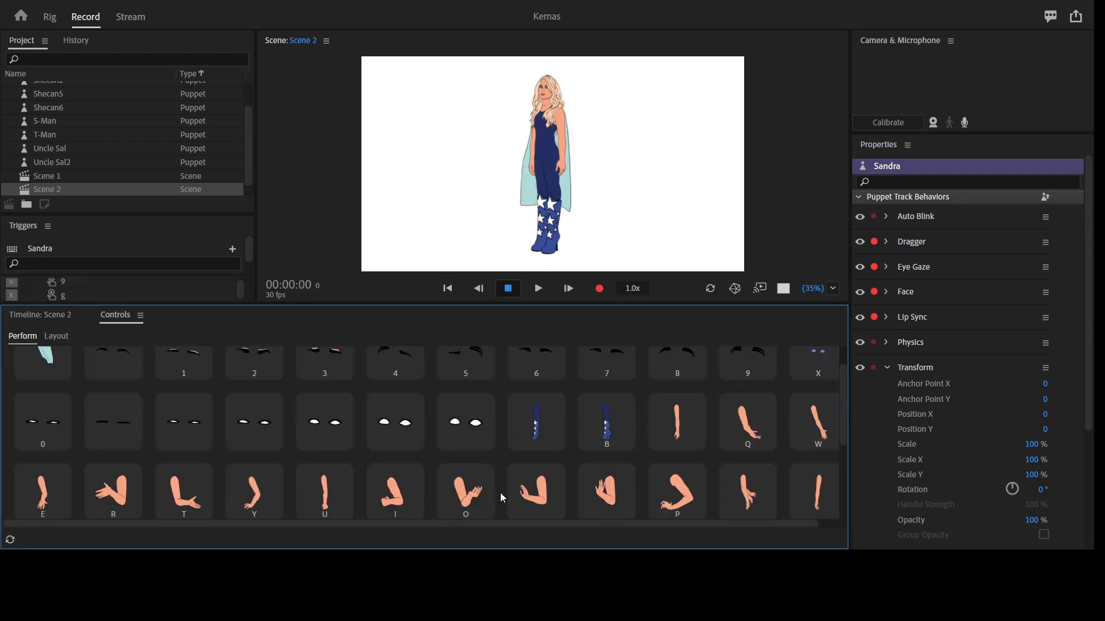
click(618, 434)
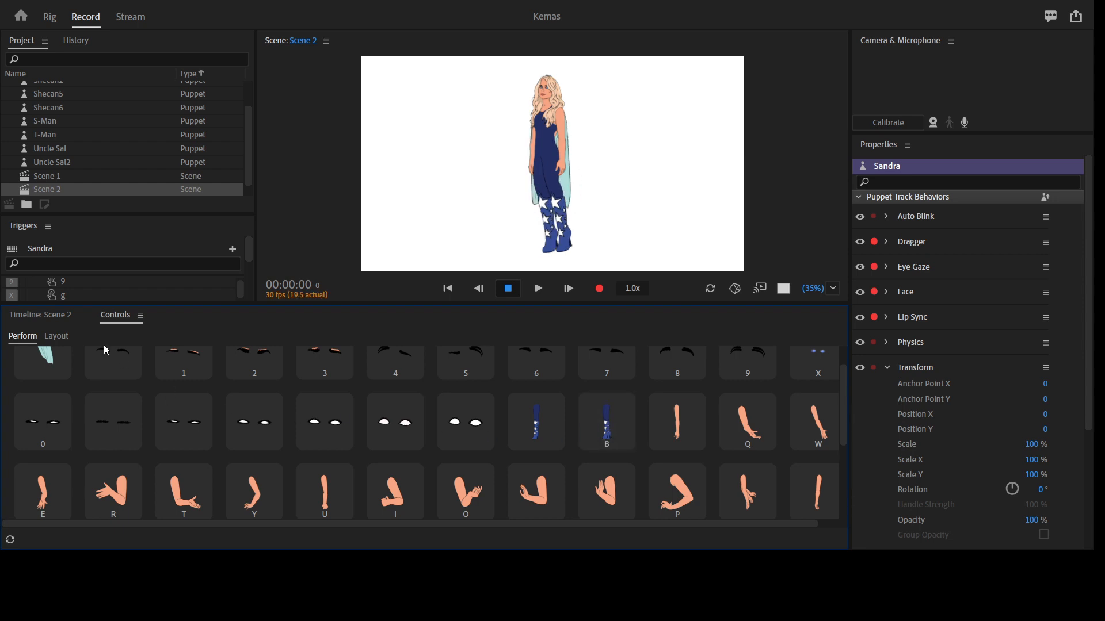
click(56, 316)
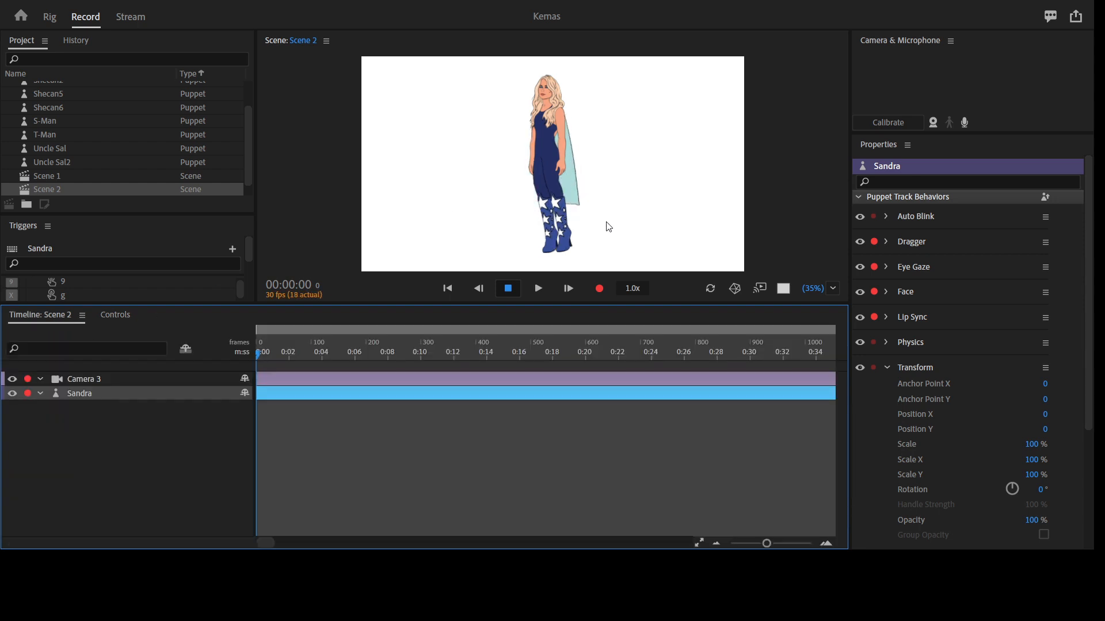
- Record a new take about 1 minute 18 seconds long, dragging the Sandra puppet around the enlarged Scene 2 view
key(grave)
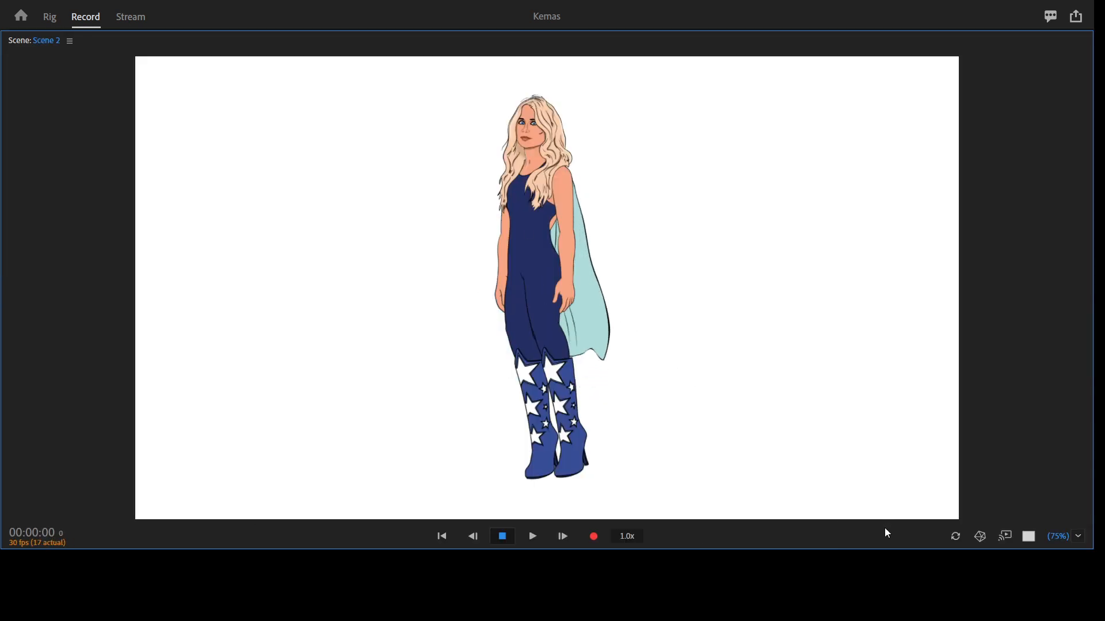
click(593, 536)
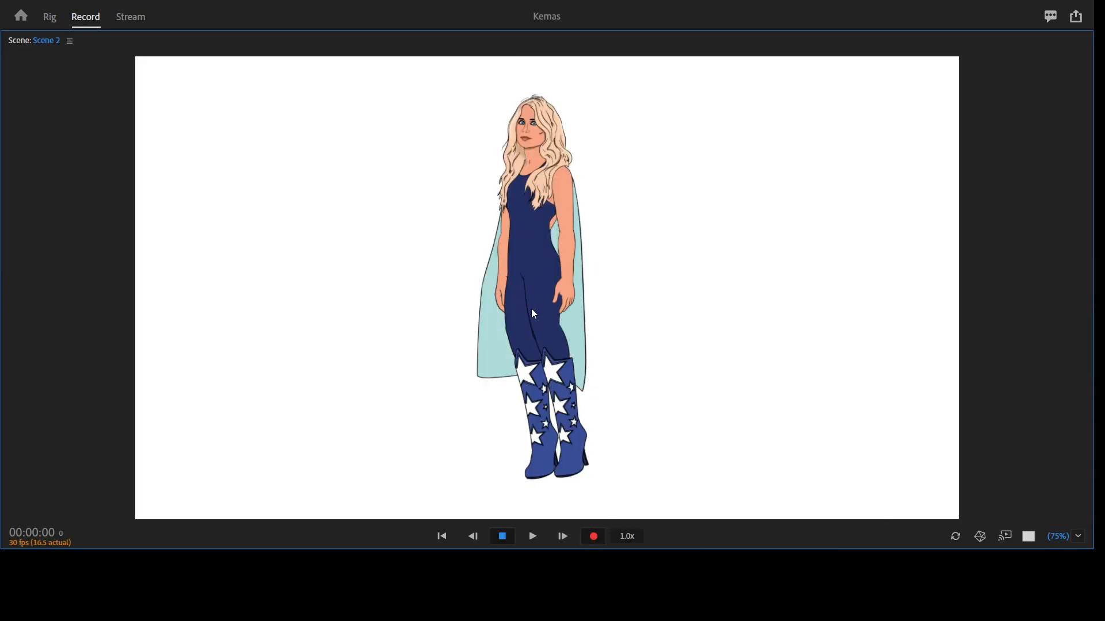
mouse_move(530, 288)
mouse_down()
mouse_move(522, 248)
mouse_move(537, 242)
mouse_move(530, 229)
mouse_move(533, 242)
mouse_move(523, 228)
mouse_move(519, 250)
mouse_move(529, 243)
mouse_move(512, 246)
mouse_move(522, 255)
mouse_move(513, 245)
mouse_move(525, 249)
mouse_move(516, 241)
mouse_move(515, 257)
mouse_move(523, 246)
mouse_move(512, 244)
mouse_move(514, 255)
mouse_move(523, 245)
mouse_move(512, 243)
mouse_move(517, 256)
mouse_move(524, 243)
mouse_move(513, 257)
mouse_up()
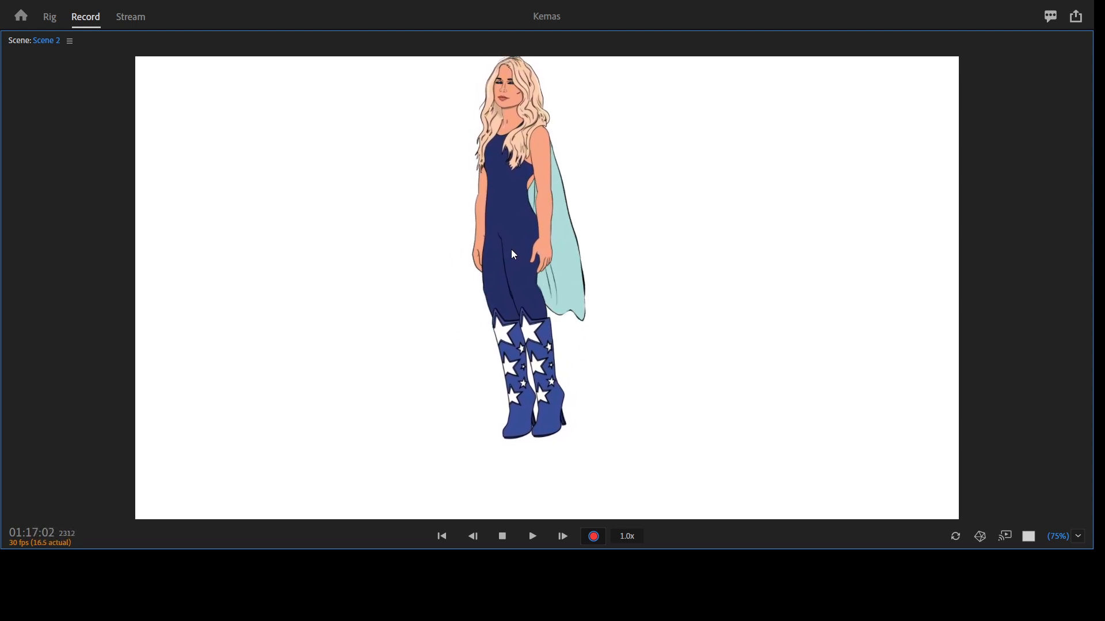
key(space)
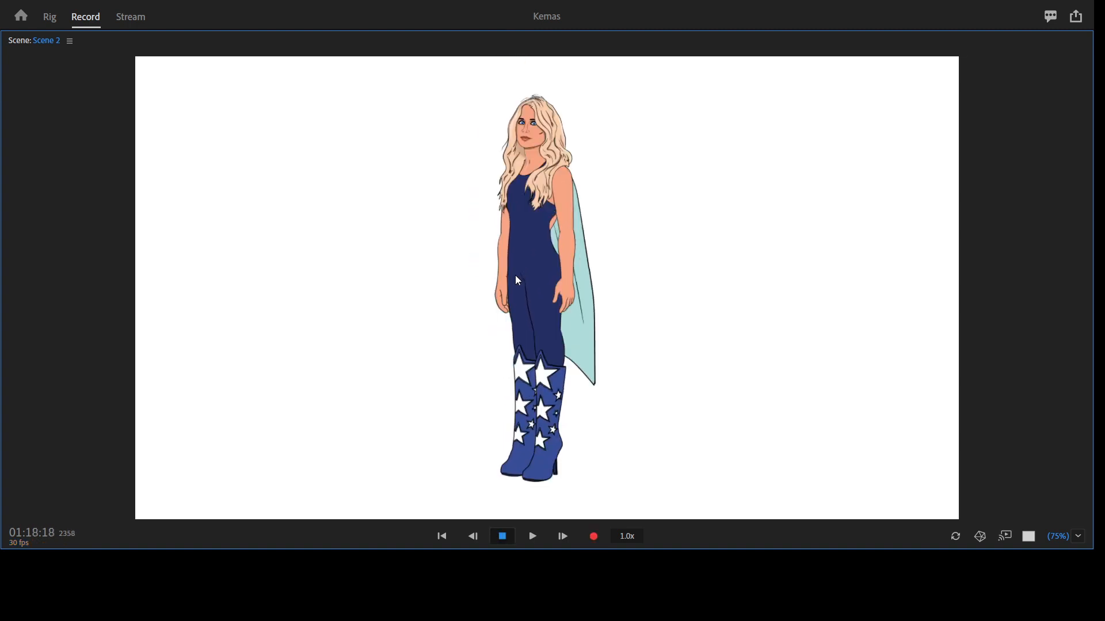
key(grave)
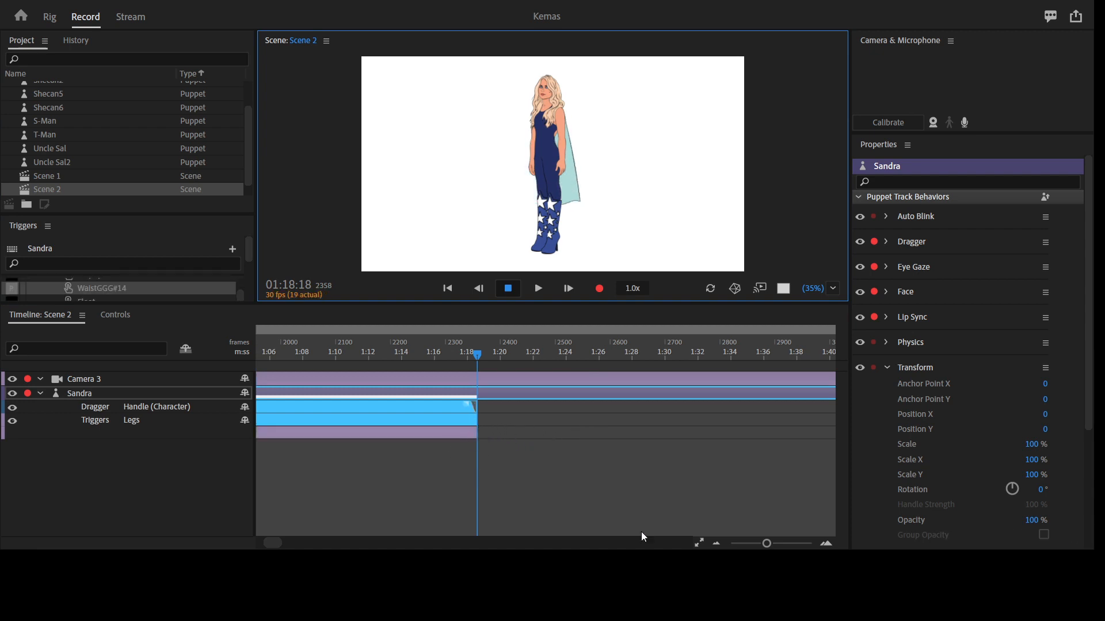
mouse_move(765, 544)
mouse_down()
mouse_move(740, 543)
mouse_move(773, 543)
mouse_move(749, 543)
mouse_up()
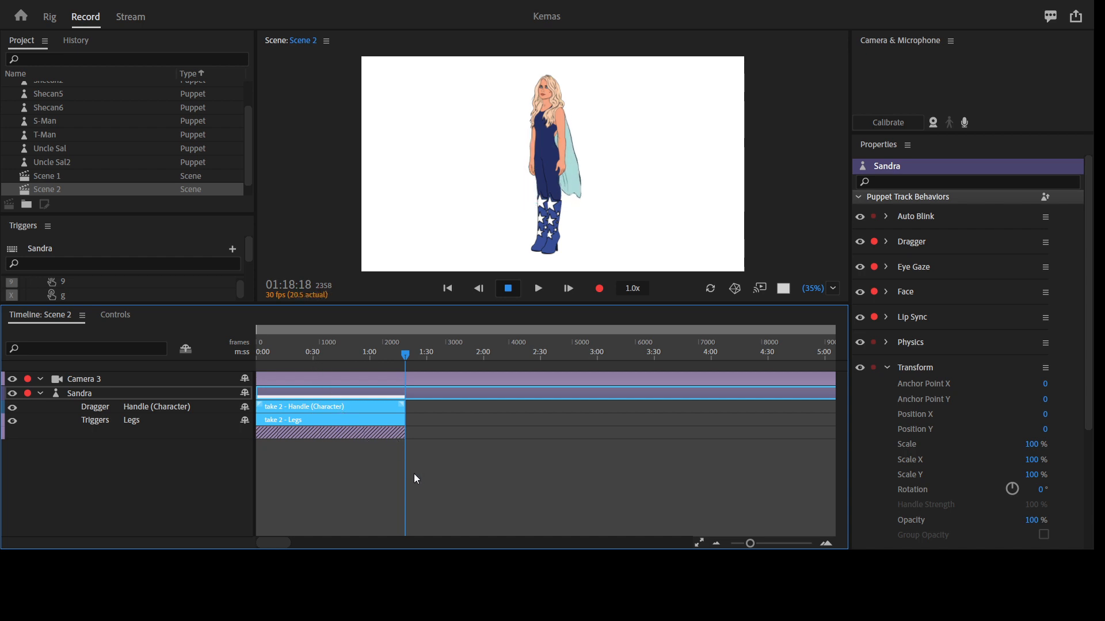
- Move the Scene 2 playhead to about 26 seconds and select Sandra's take 2 Handle (Character) and Legs recordings
drag(413, 474, 340, 431)
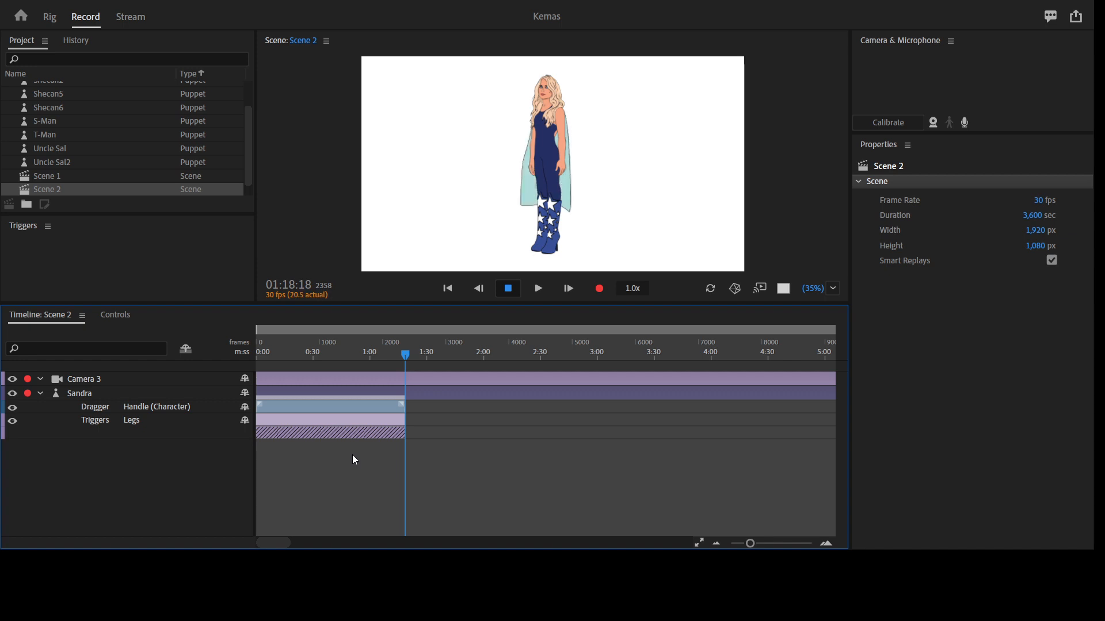
drag(404, 355, 306, 355)
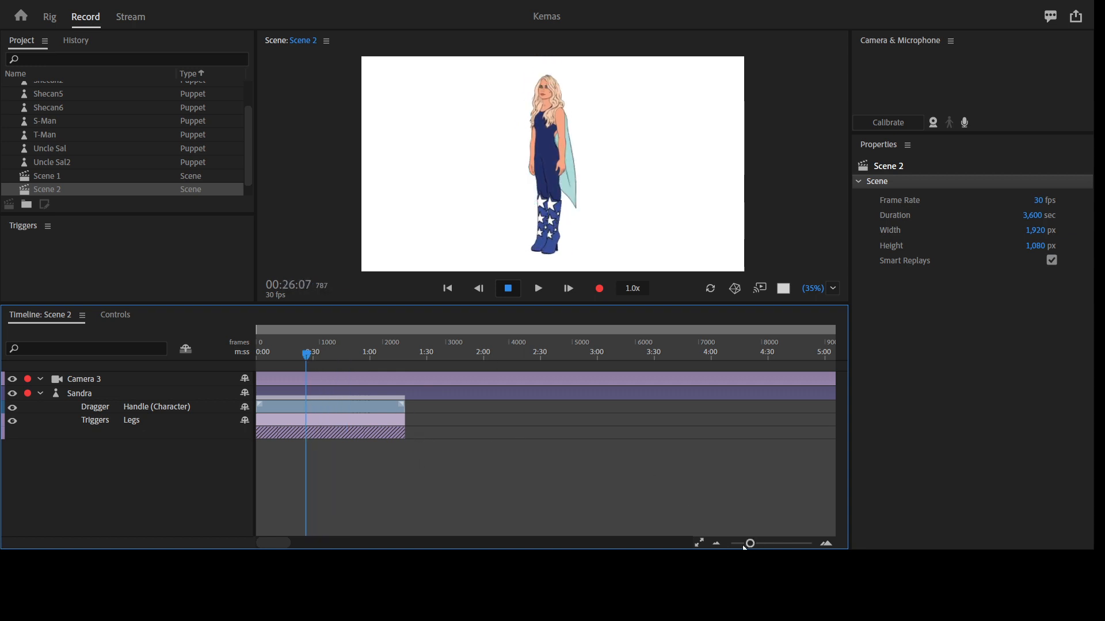
mouse_move(746, 544)
mouse_down()
mouse_move(728, 543)
mouse_move(800, 543)
mouse_move(751, 543)
mouse_up()
drag(475, 409, 430, 438)
drag(473, 407, 430, 429)
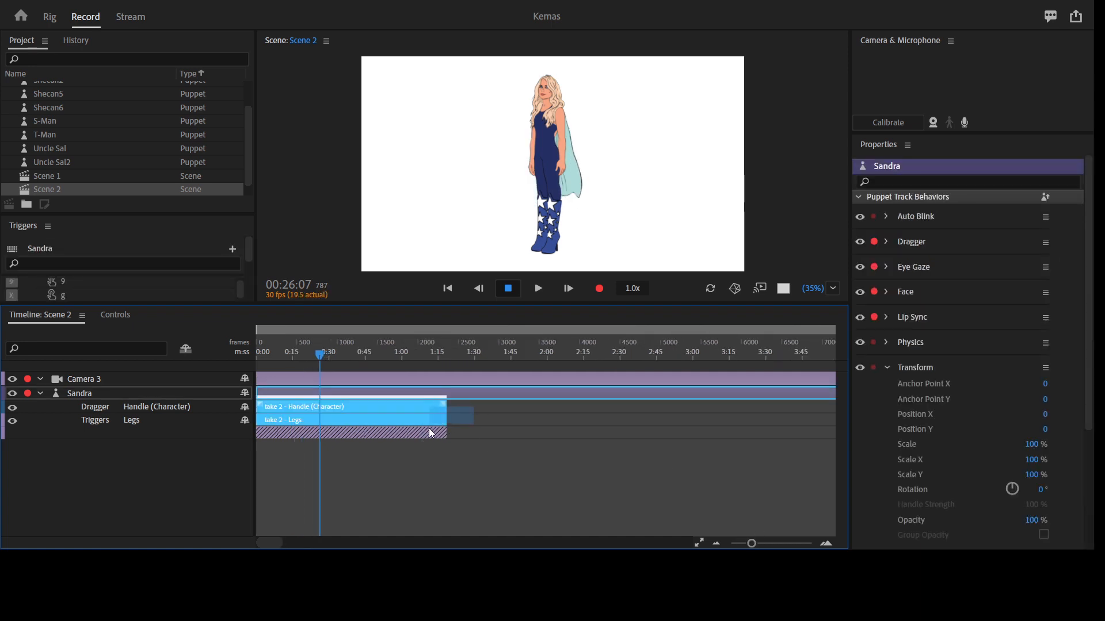
click(457, 457)
drag(468, 413, 434, 423)
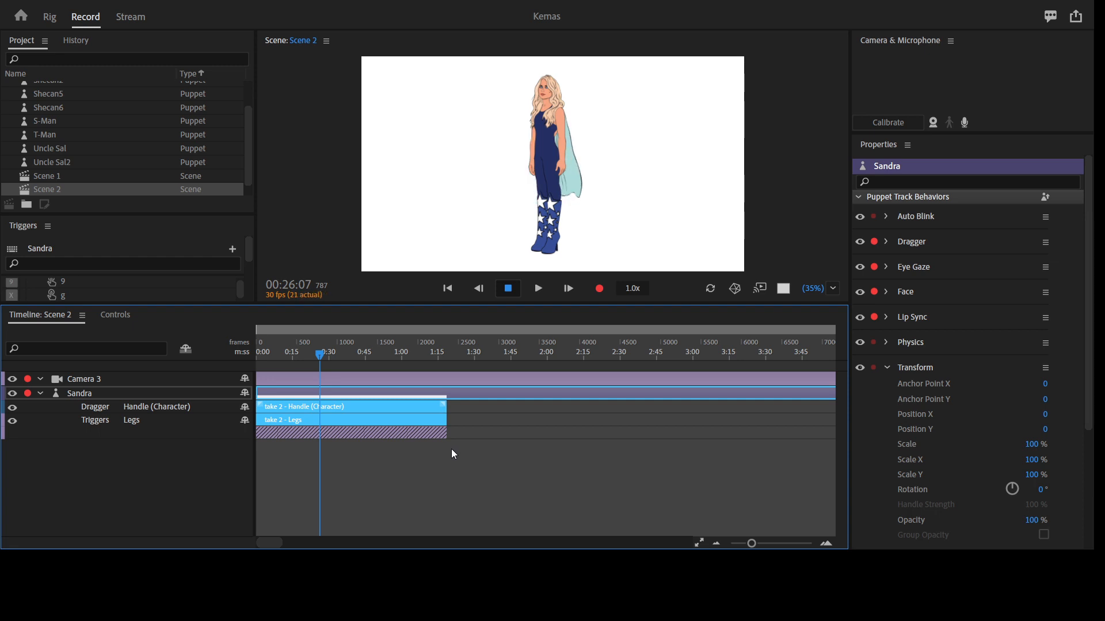
- Extend the end of Sandra's take 2 Handle (Character) recording to about 11 minutes
click(467, 406)
click(437, 406)
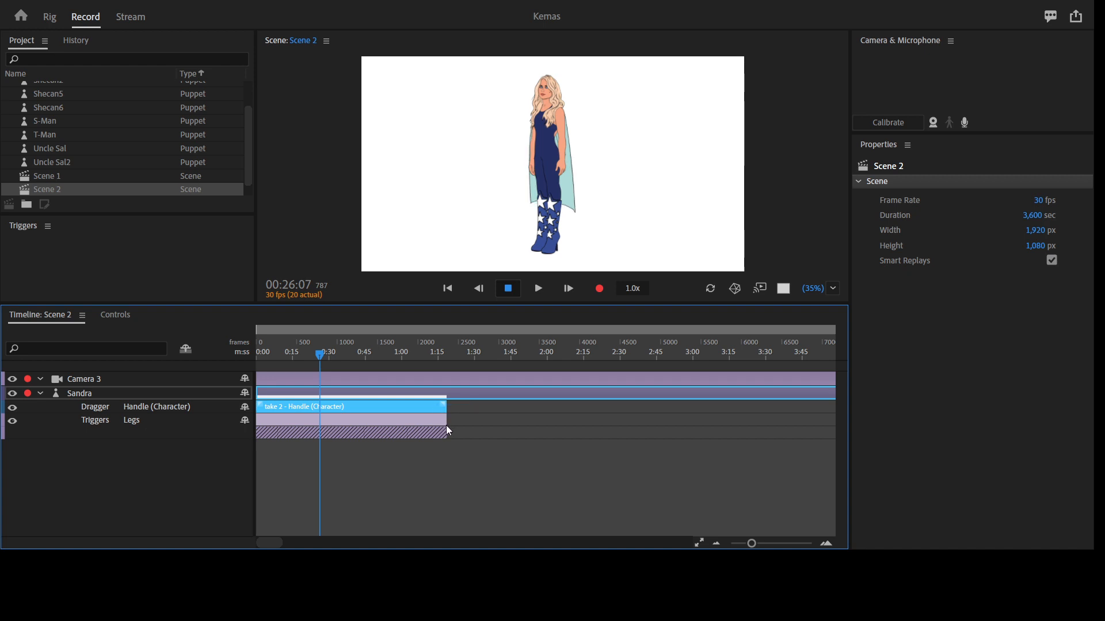
drag(447, 409, 493, 409)
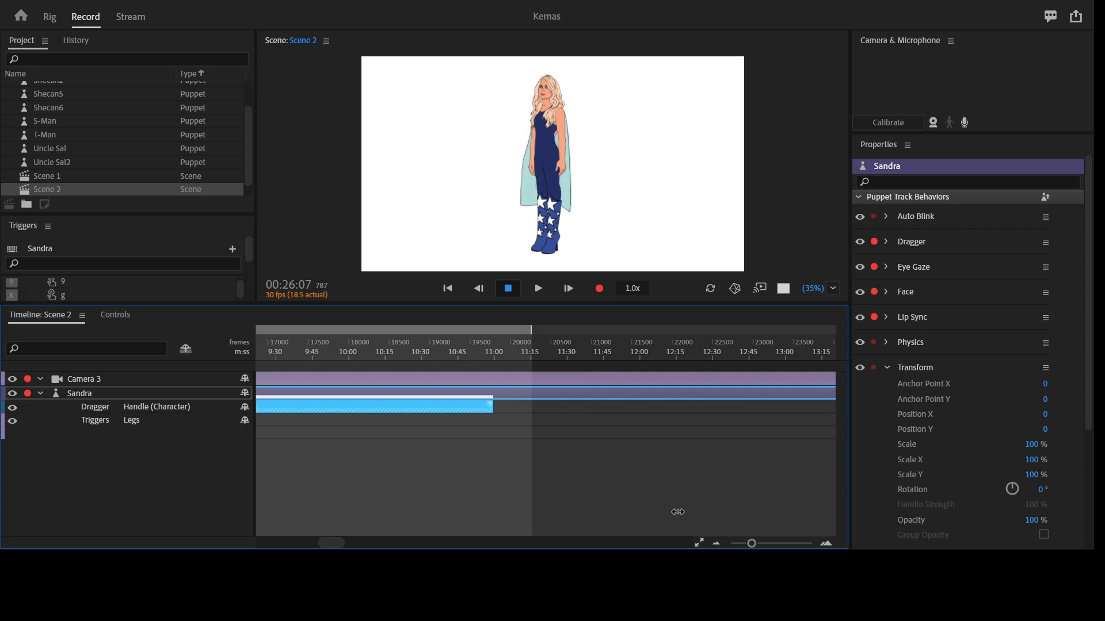
- Extend Sandra's take 2 Legs recording to end level with the Handle (Character) take
key(p)
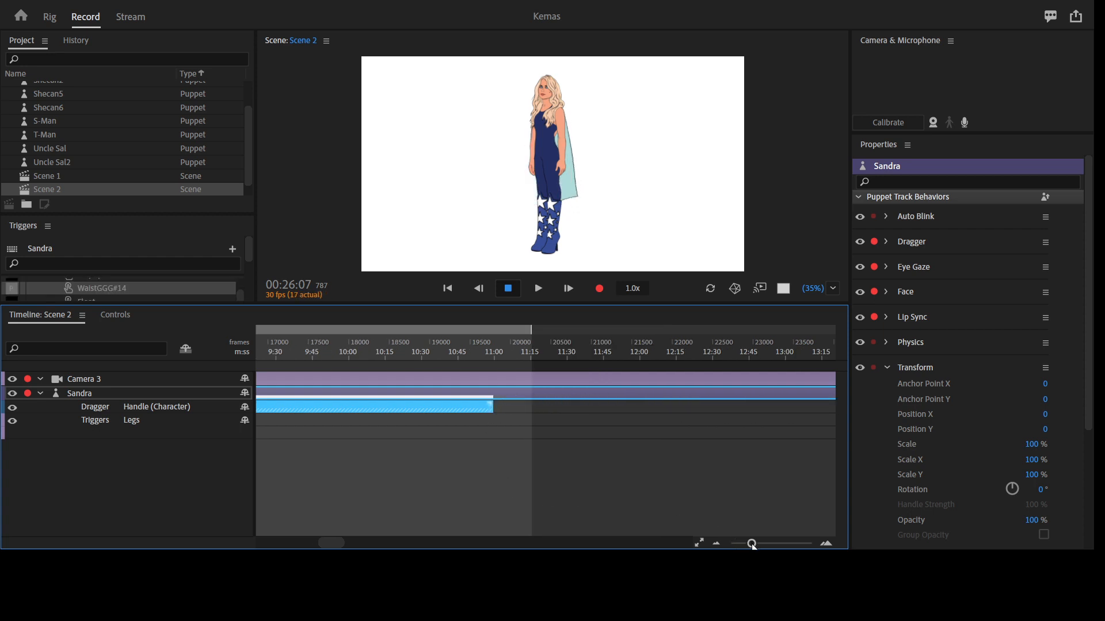
drag(753, 545, 737, 545)
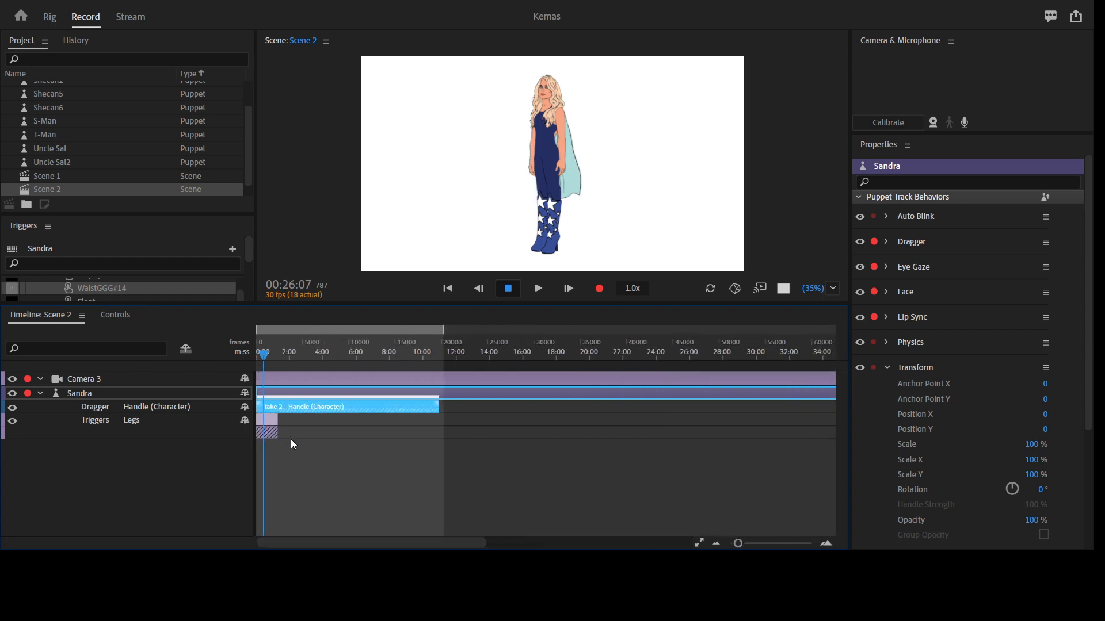
click(273, 432)
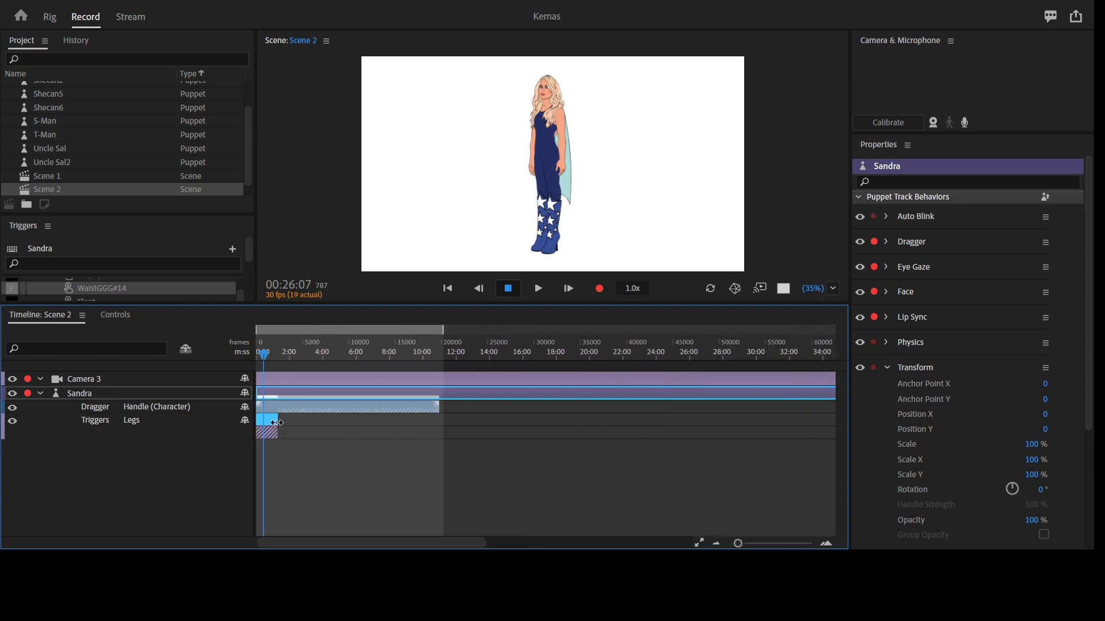
drag(277, 423, 436, 438)
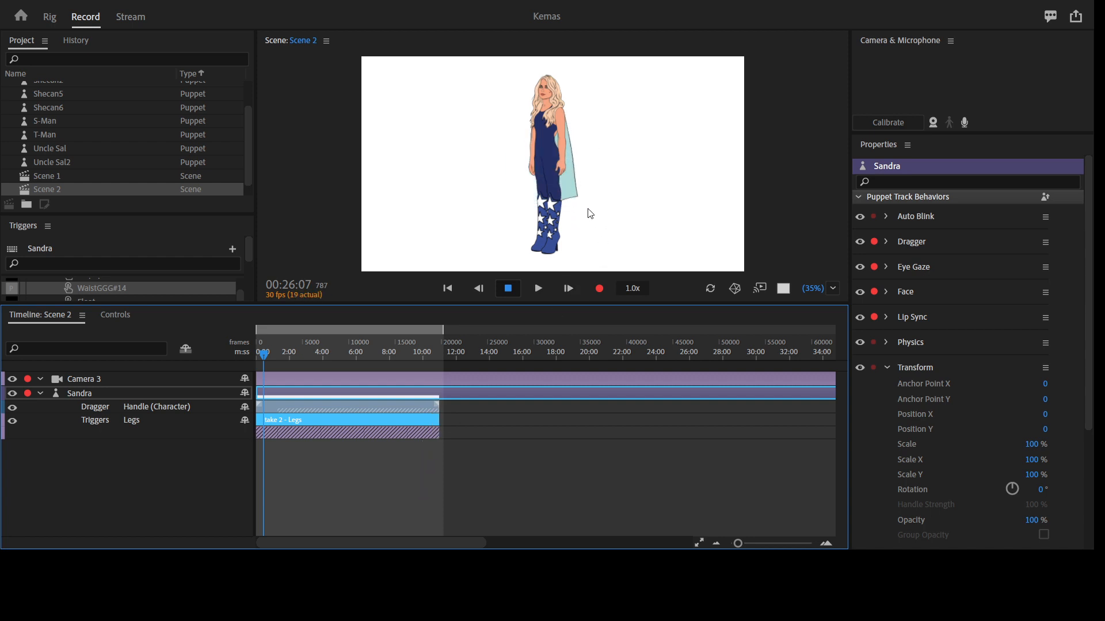
- Create a replay and trigger from both take 2 recordings and enlarge the area listing Sandra's triggers
drag(423, 468, 327, 407)
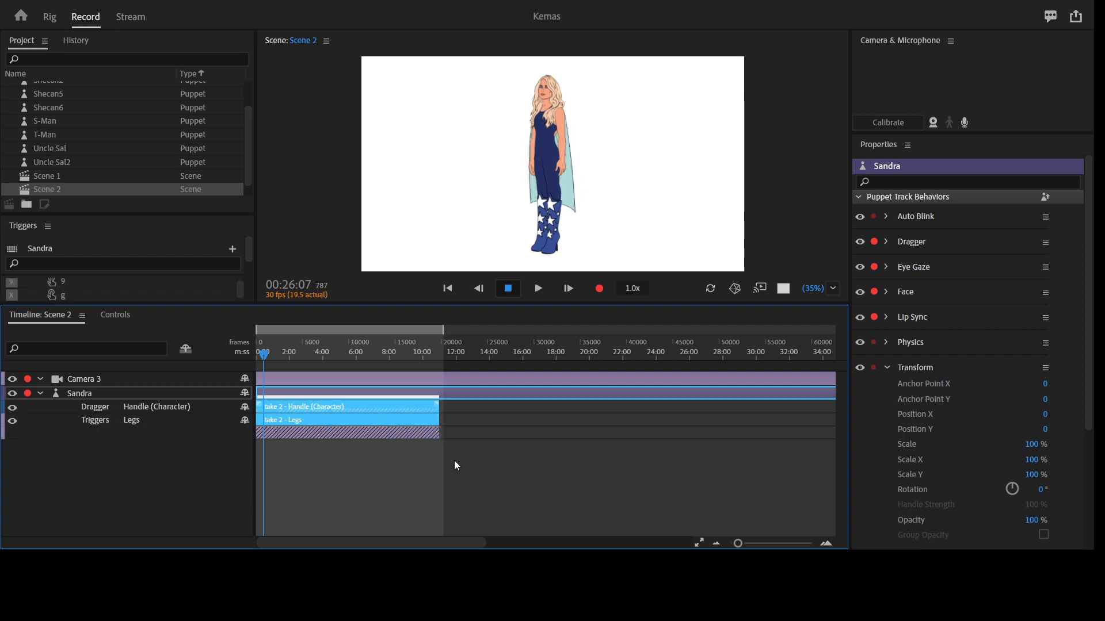
click(475, 425)
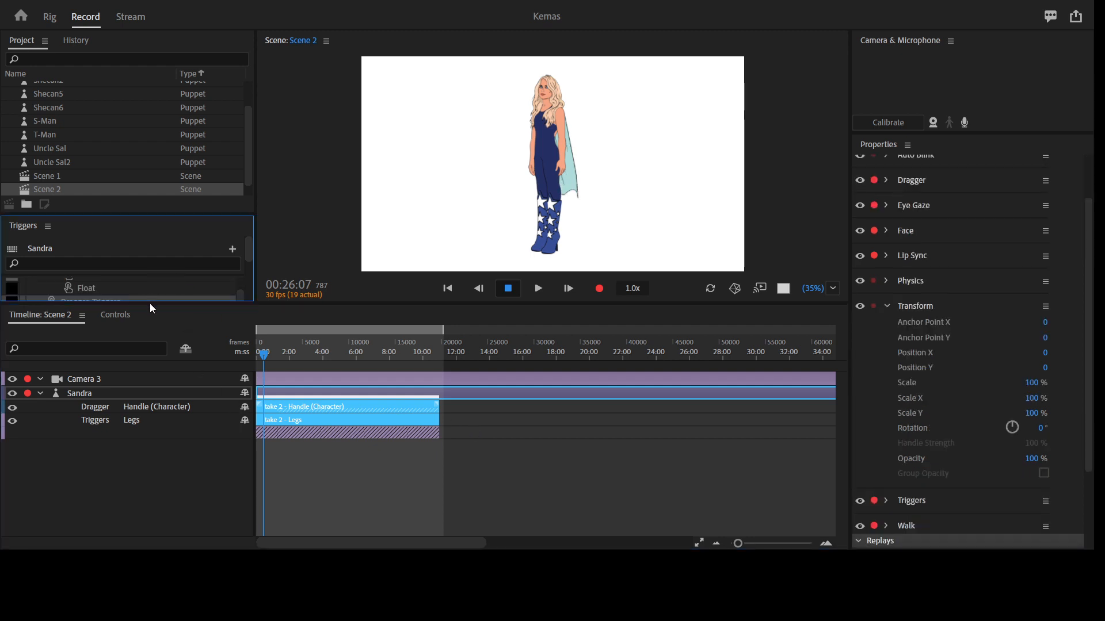
drag(172, 215, 188, 146)
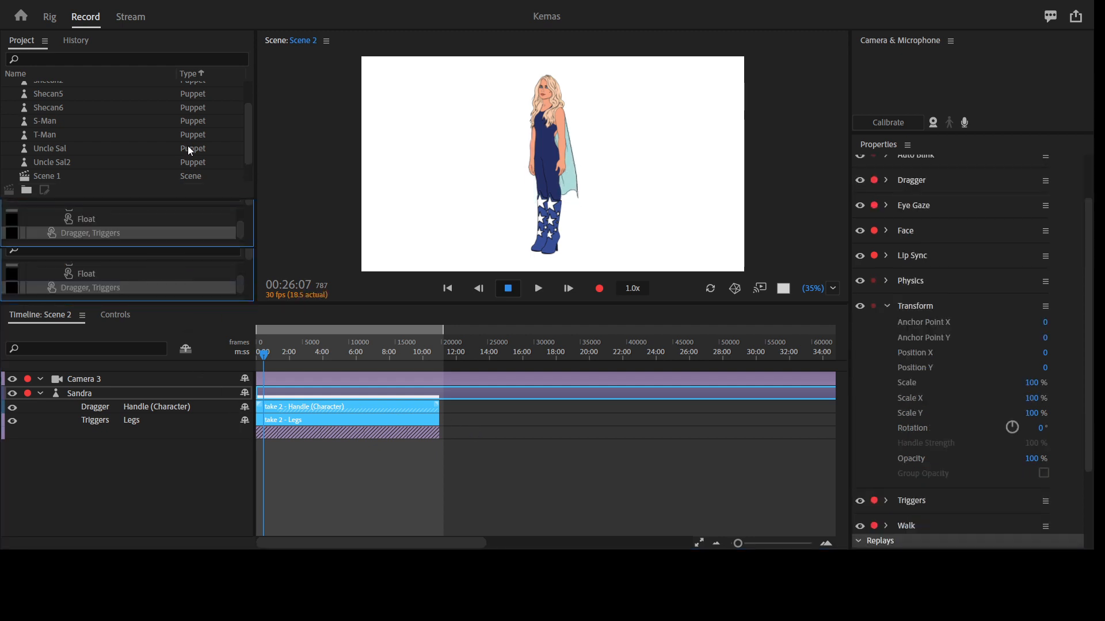
- Rename the new Dragger, Triggers trigger as Float and enable its Latch option
click(99, 235)
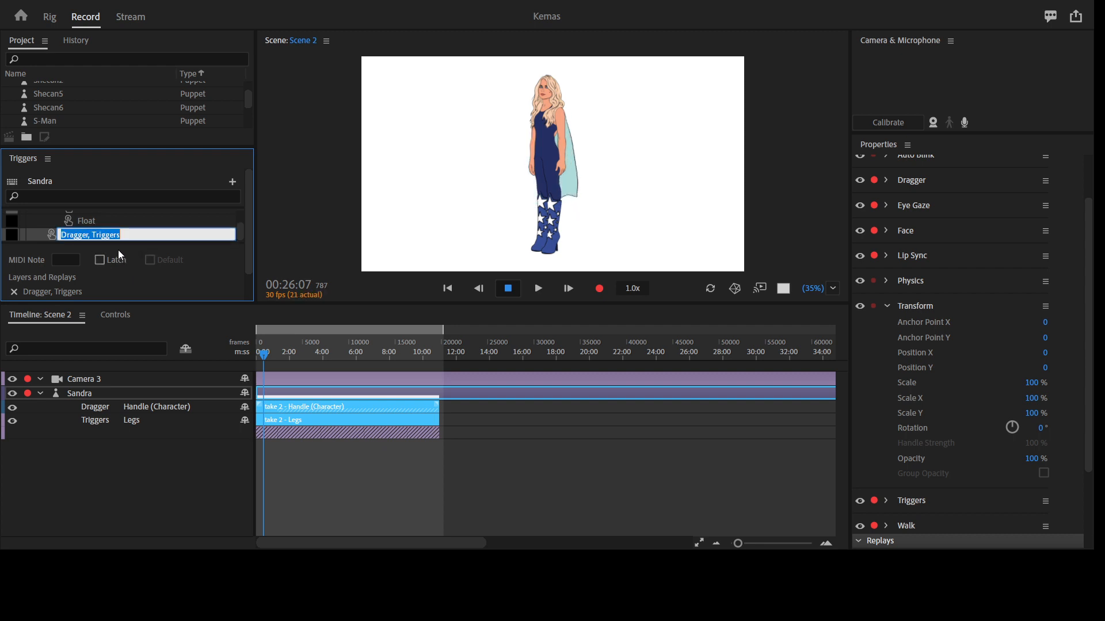
text(F)
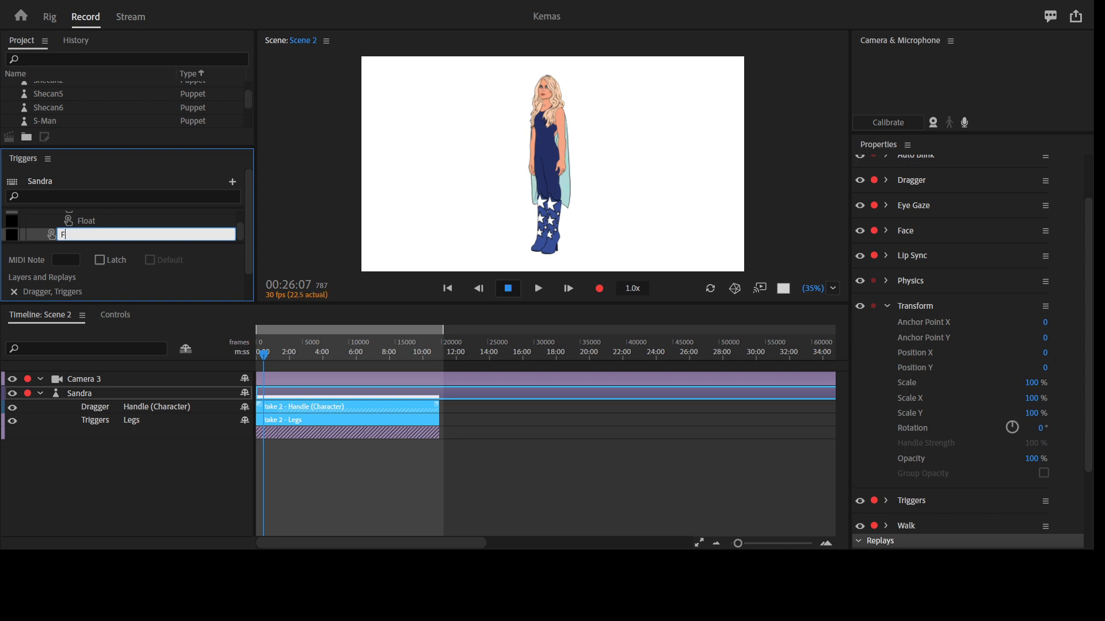
text(l)
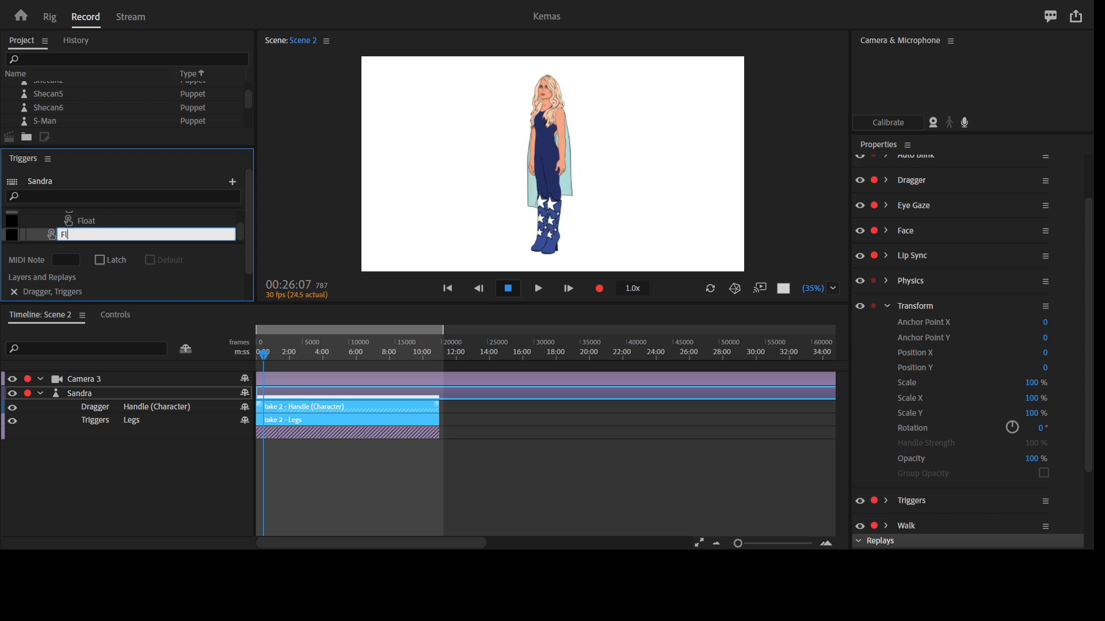
text(oat)
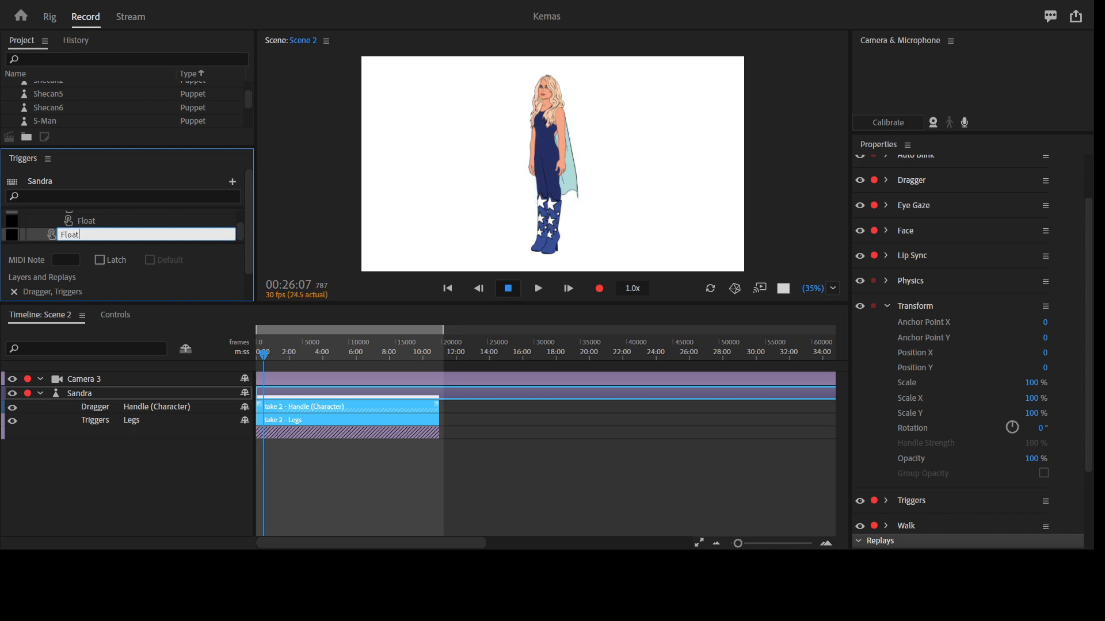
key(Escape)
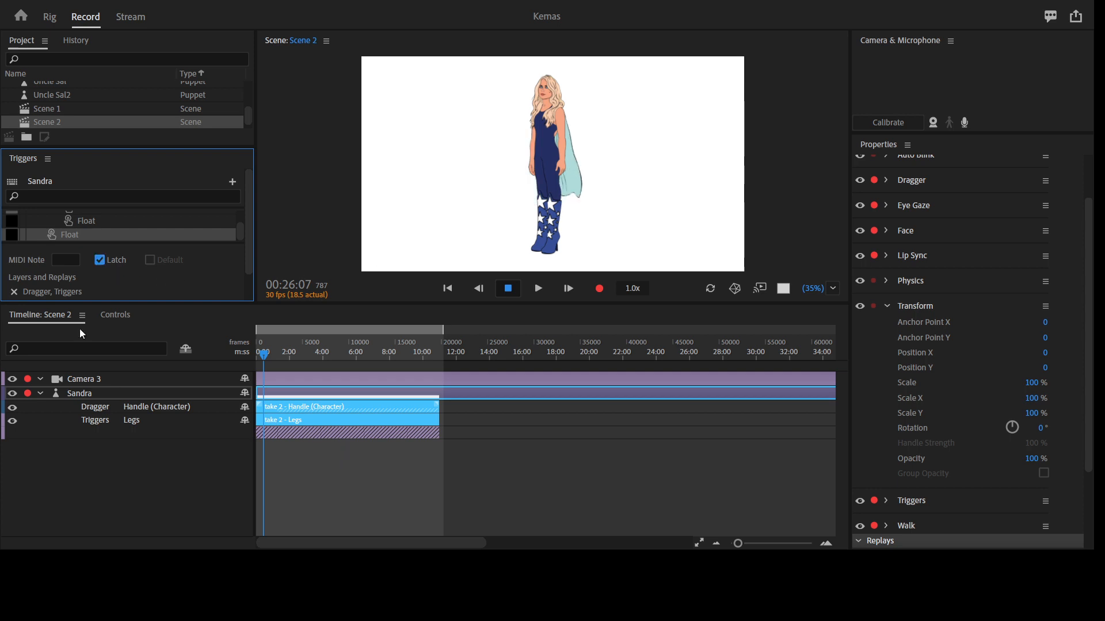
- Assign M as the Float trigger's key with Latch off, and test it in the enlarged Scene 2 view
click(14, 235)
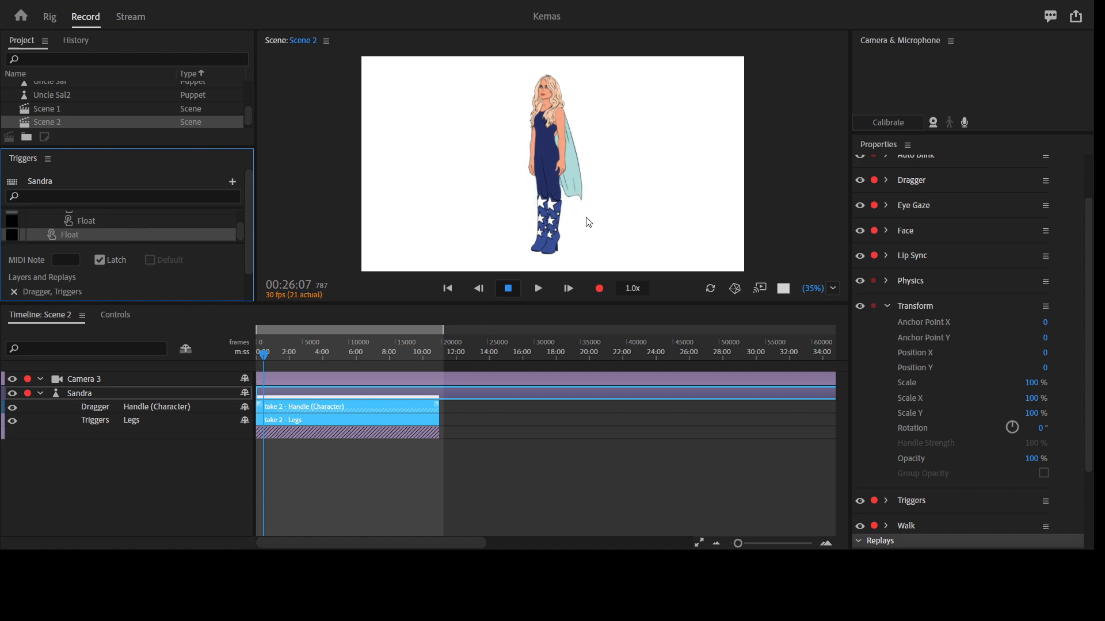
key(m)
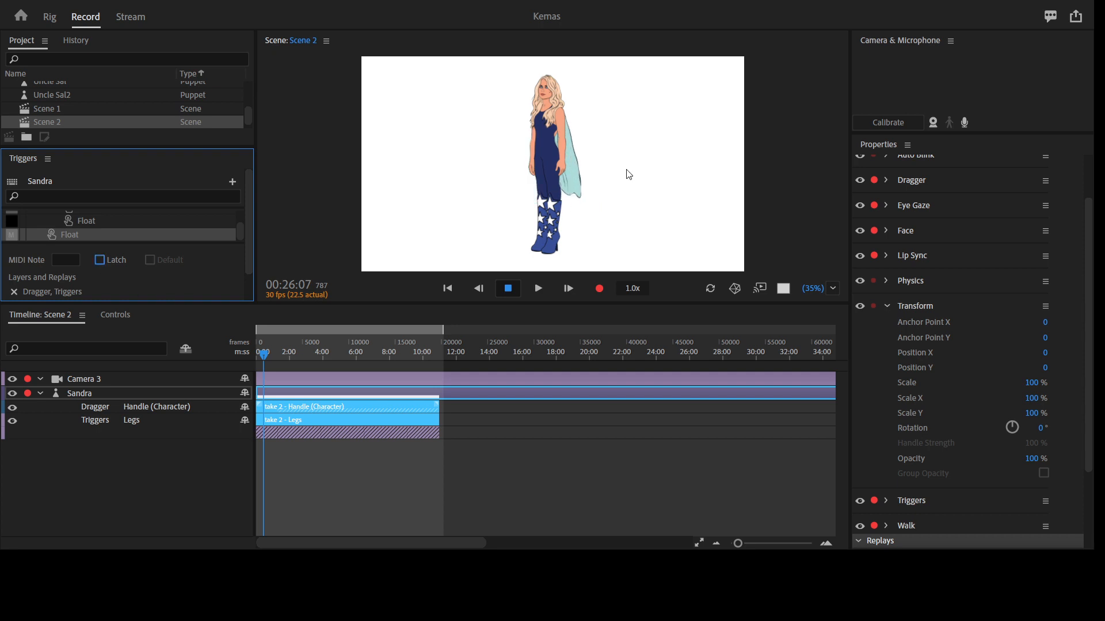
key(grave)
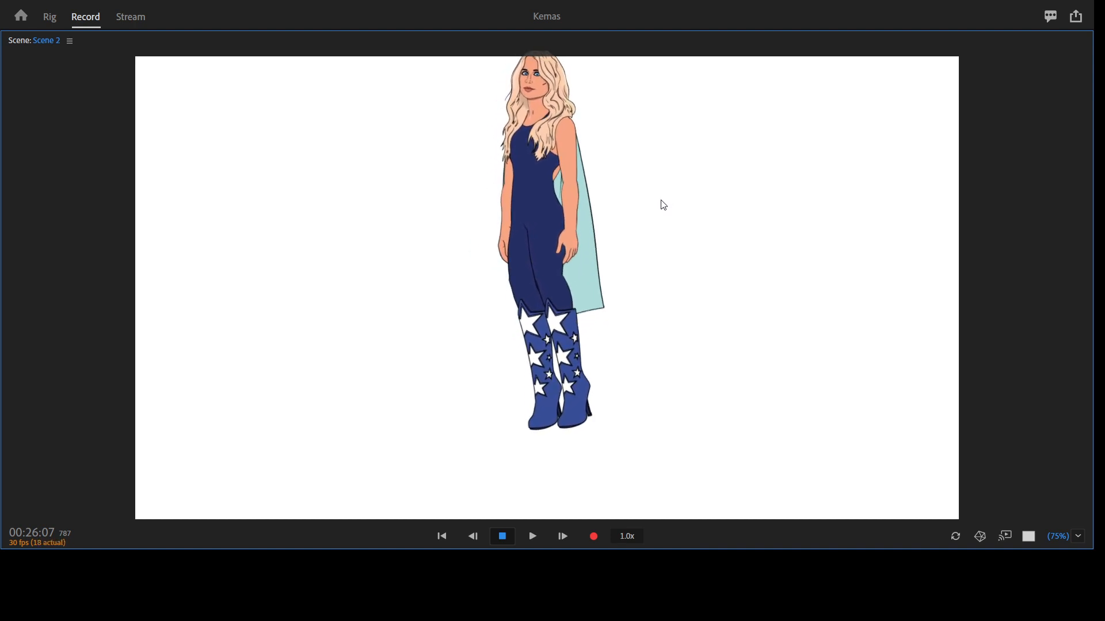
key(grave)
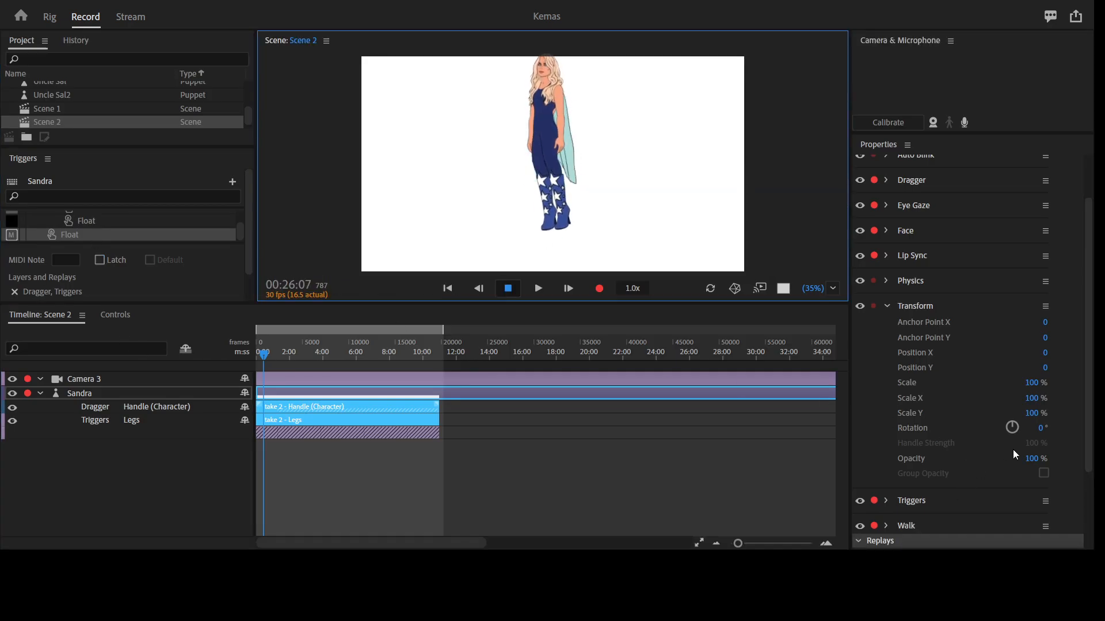
- Set When Trigger Ends to Stop / Sustain replay for the Dragger, Triggers replay
click(1087, 486)
scroll(1086, 486, down, 2)
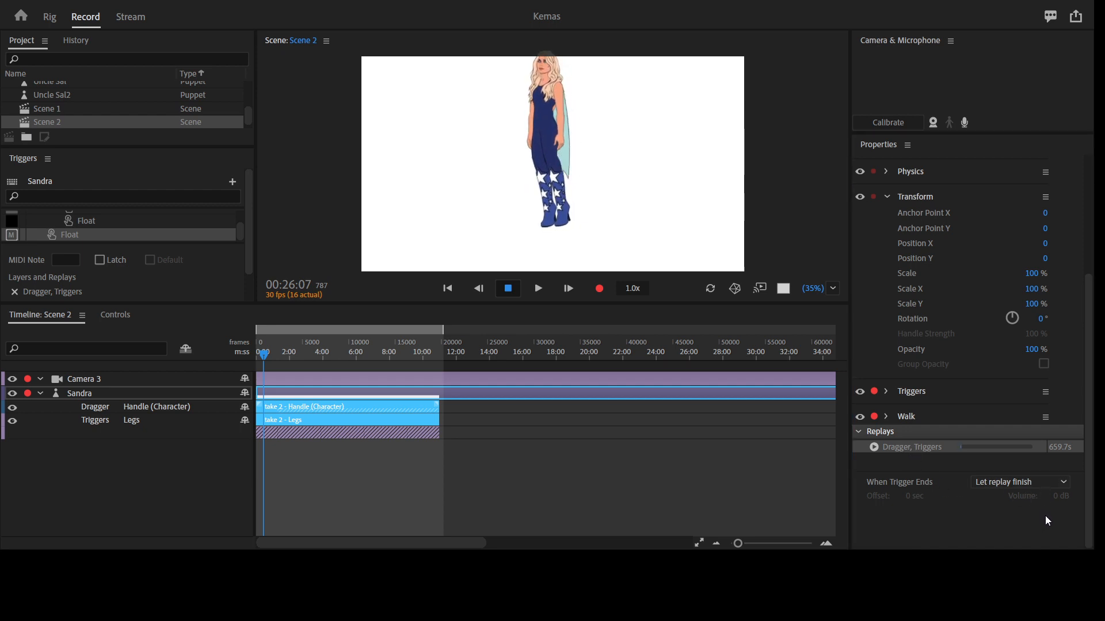
click(1053, 482)
click(1060, 498)
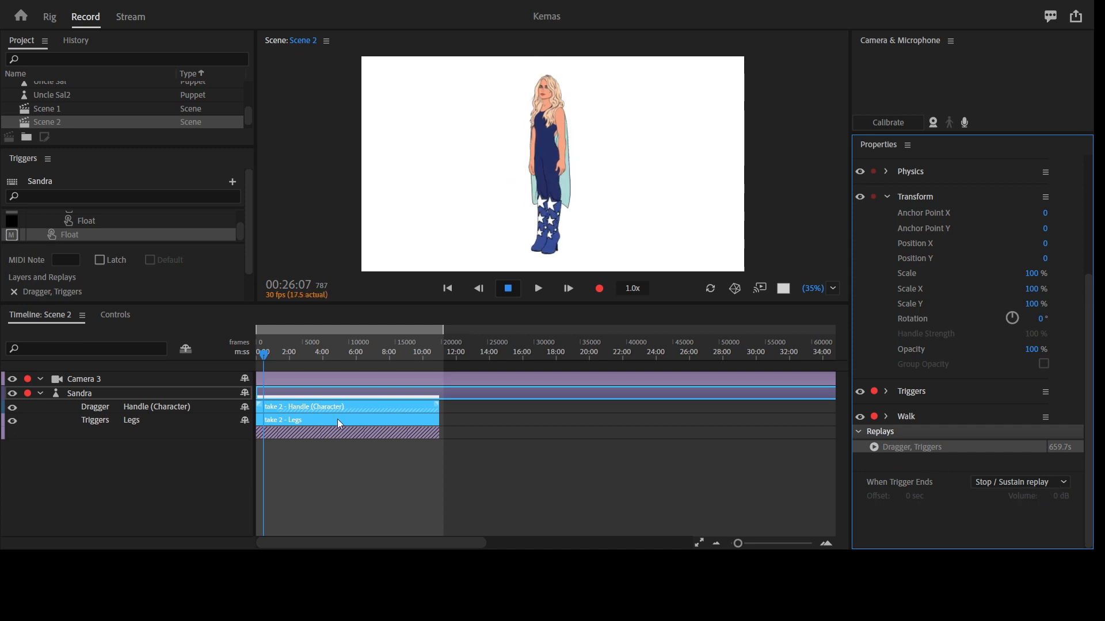
- Test the Float trigger's replay on Sandra in the enlarged Scene 2 view
click(156, 246)
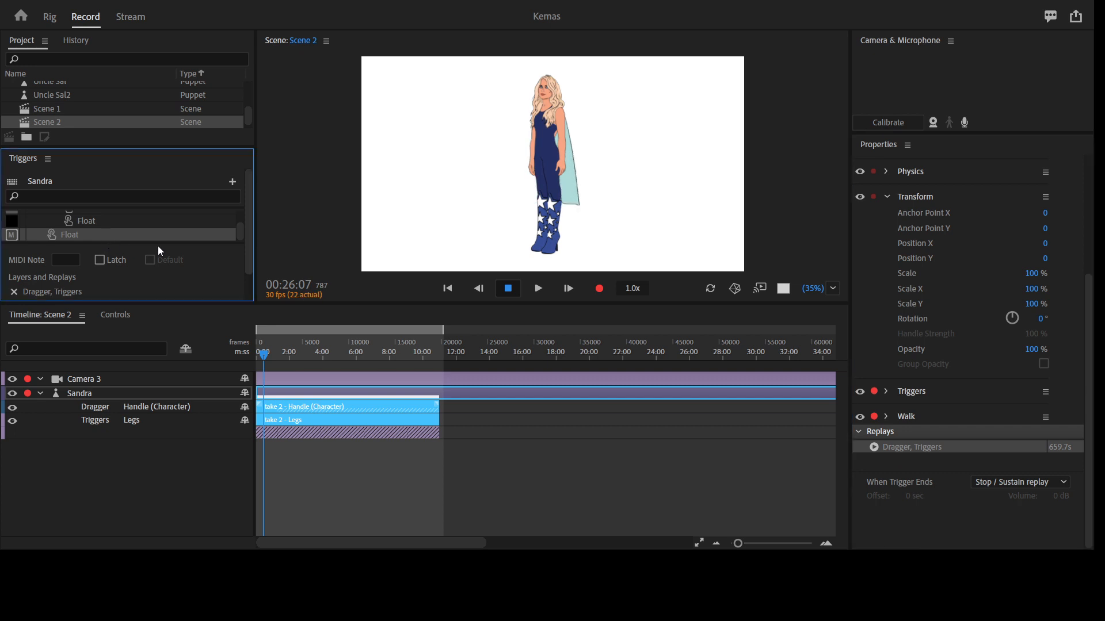
key(grave)
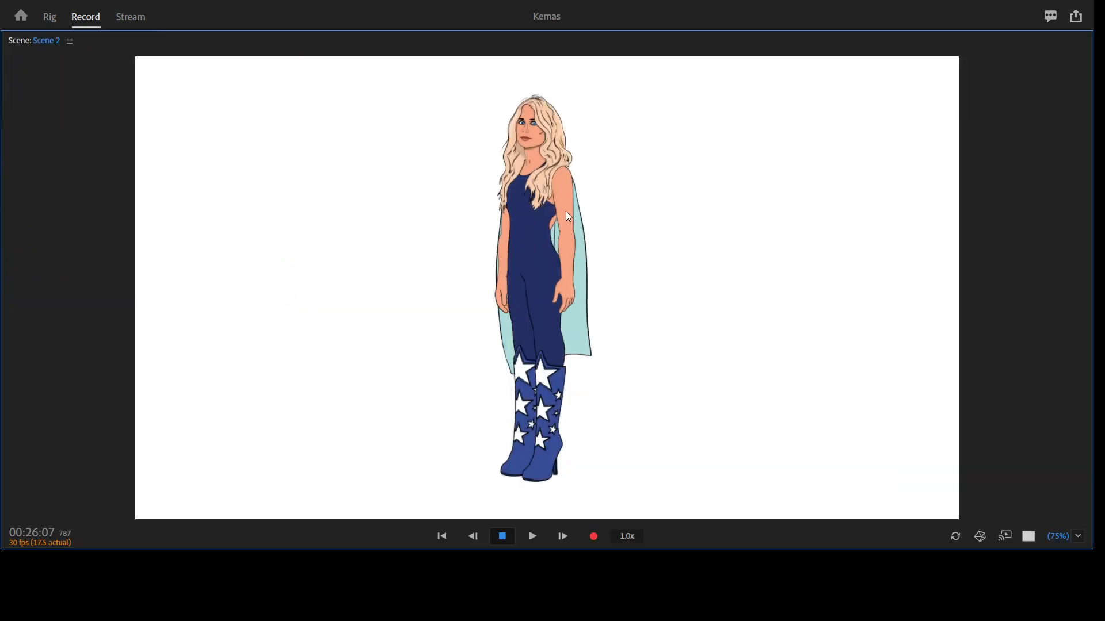